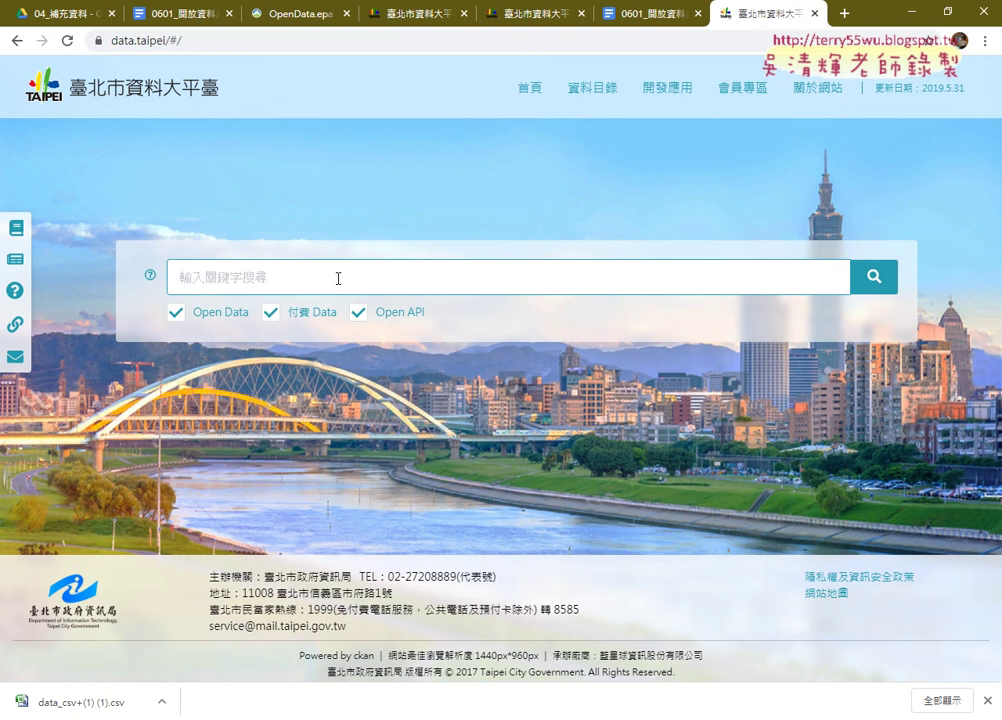
# Enter 竊盜 as the keyword, choose the 臺北市住宅竊盜點位資訊 suggestion, and search.
pyautogui.write('ㄑㄧ')
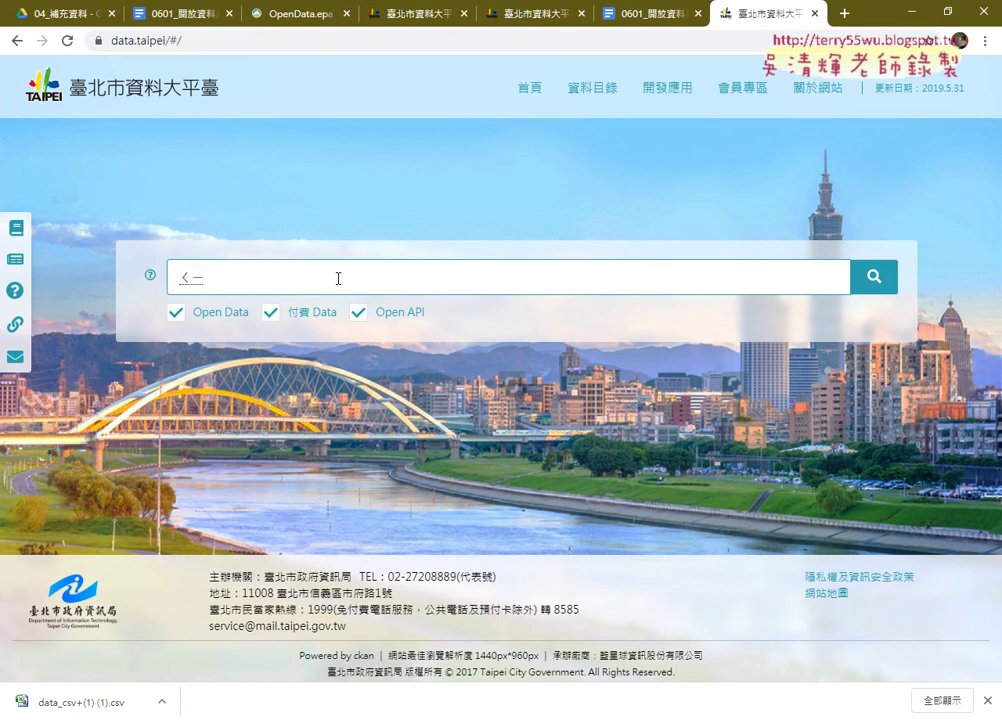
pyautogui.write('ㄥ')
pyautogui.press('space')
pyautogui.write('ㄌ')
pyautogui.write('ㄨ')
pyautogui.press('space')
pyautogui.press('Return')
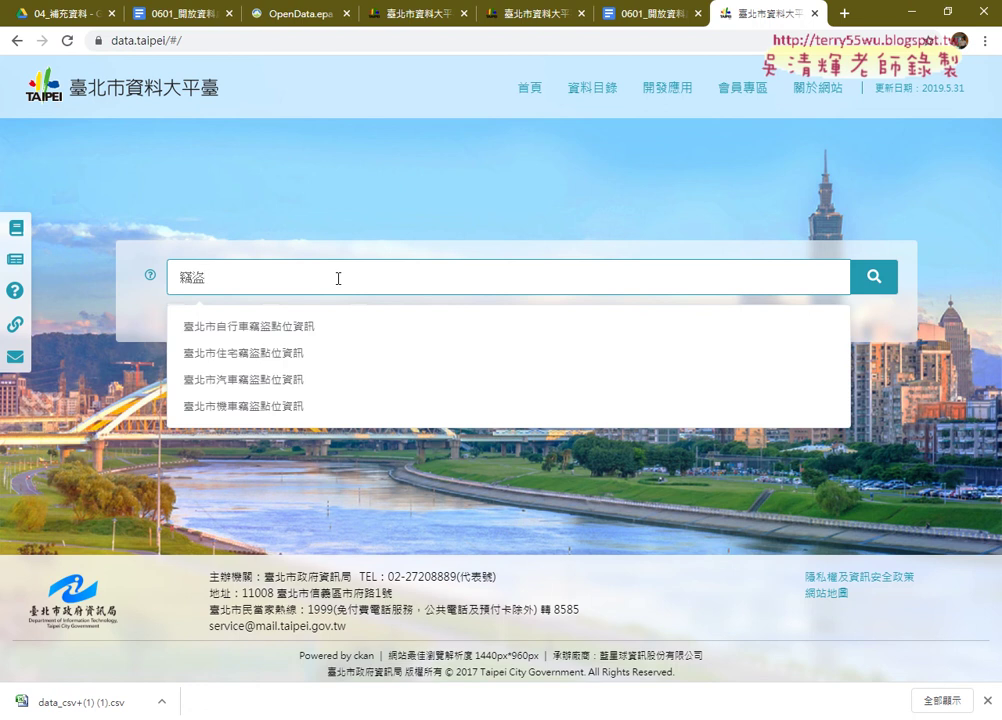
pyautogui.click(278, 362)
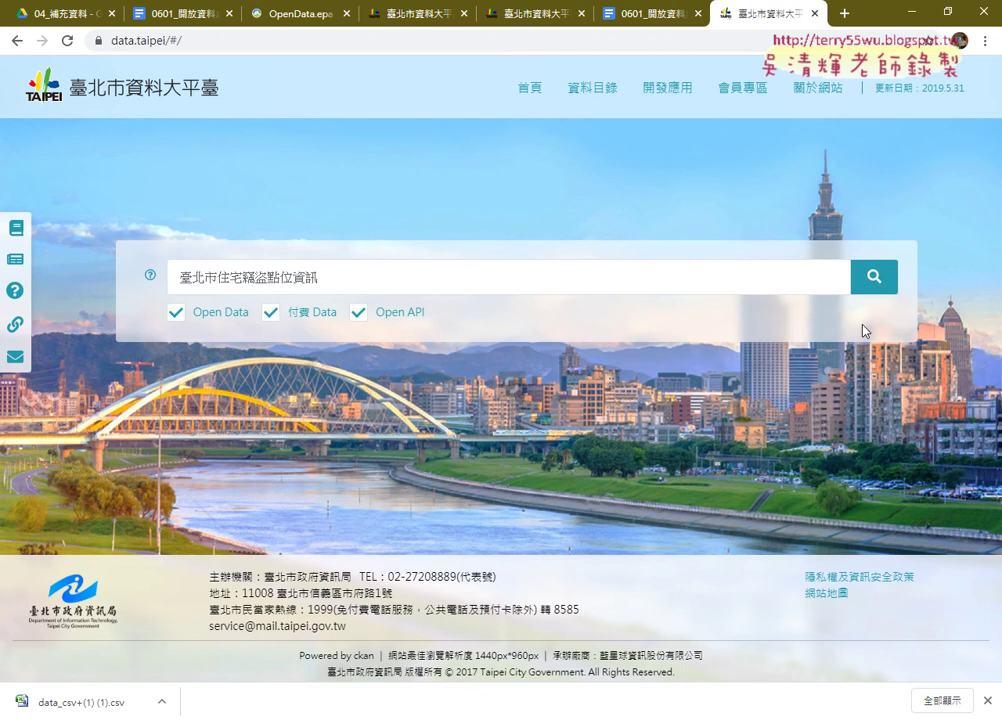
pyautogui.click(873, 277)
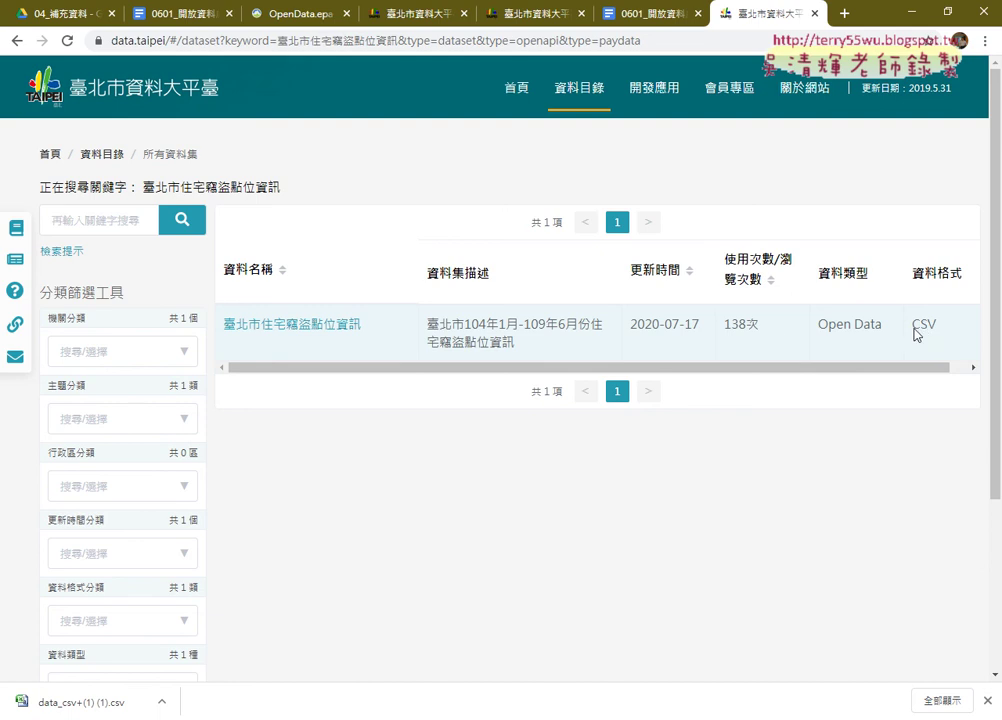
# Open the dataset's details and check its download address and big5 encoding.
pyautogui.click(332, 327)
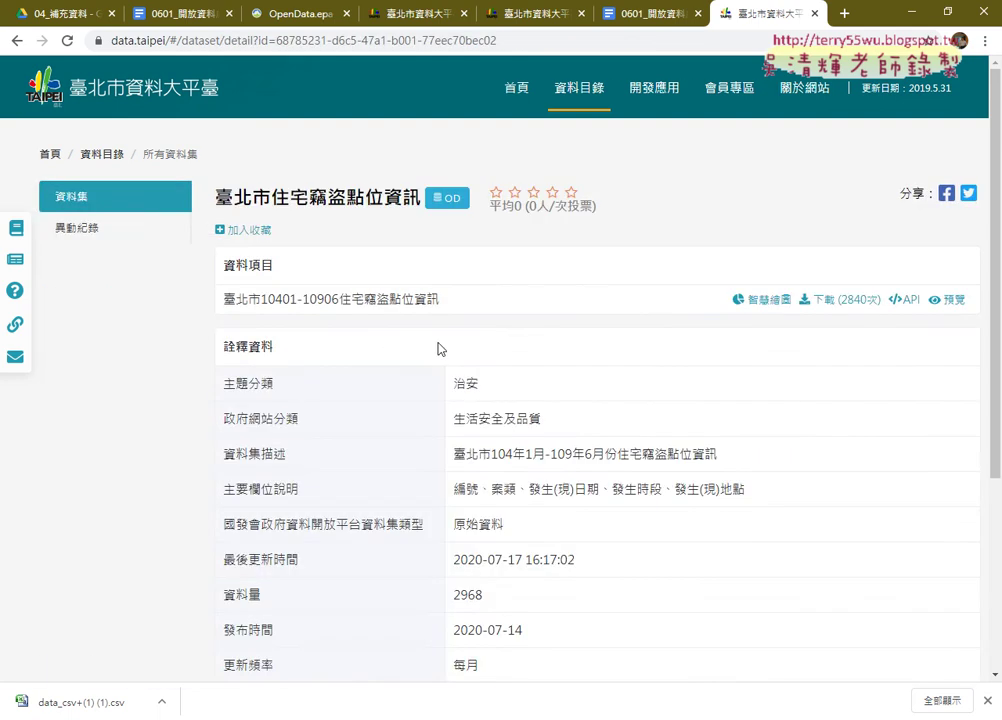
pyautogui.click(950, 299)
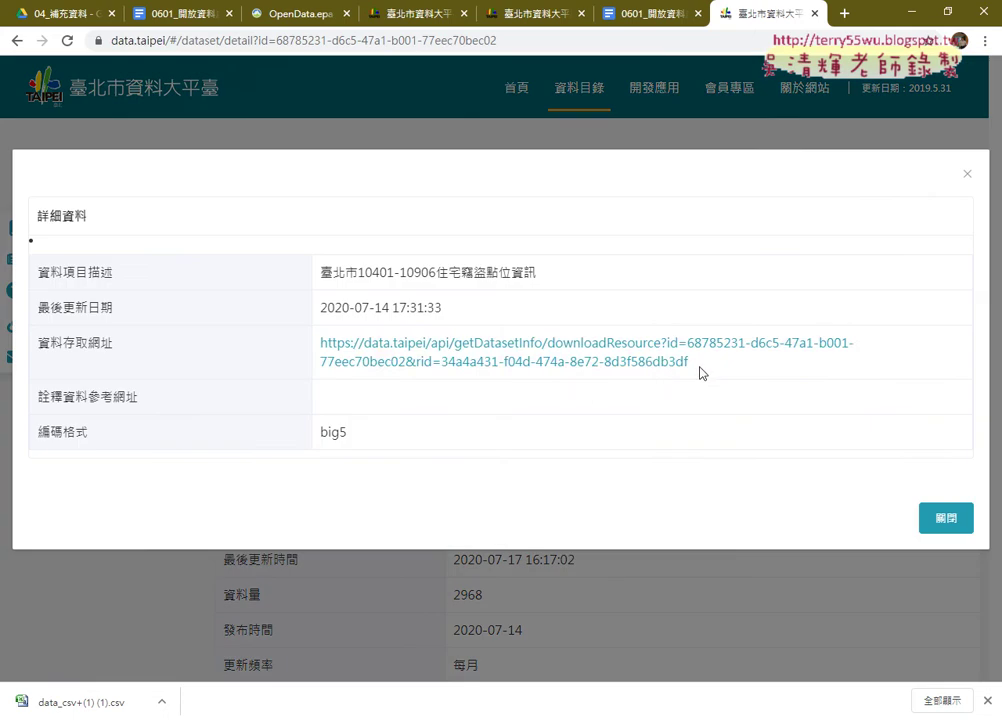
pyautogui.moveTo(701, 373); pyautogui.dragTo(316, 338)
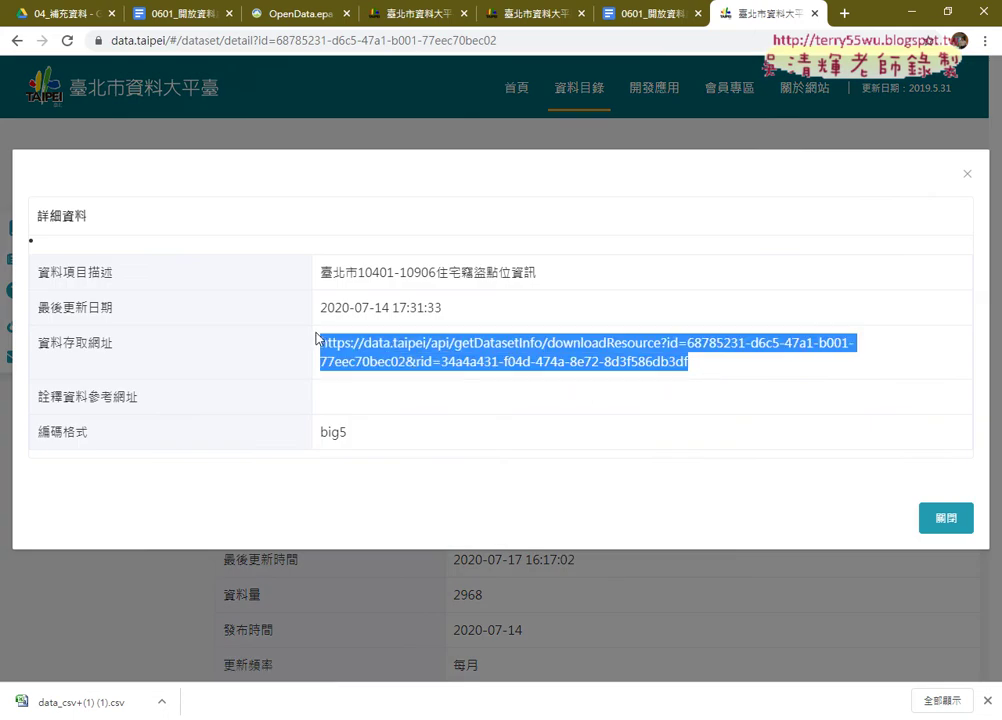
pyautogui.doubleClick(331, 434)
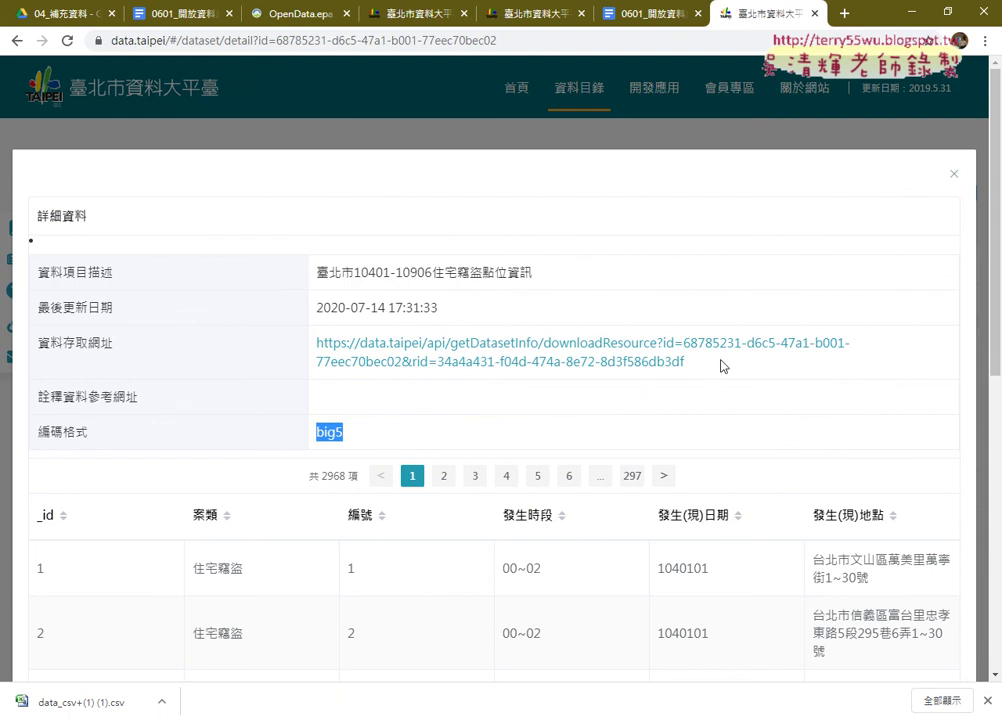
# Download 臺北市10401_10906住宅竊盜點位資訊.csv from the access address and open it.
pyautogui.scroll(-3, 720, 365)
pyautogui.scroll(-2, 722, 366)
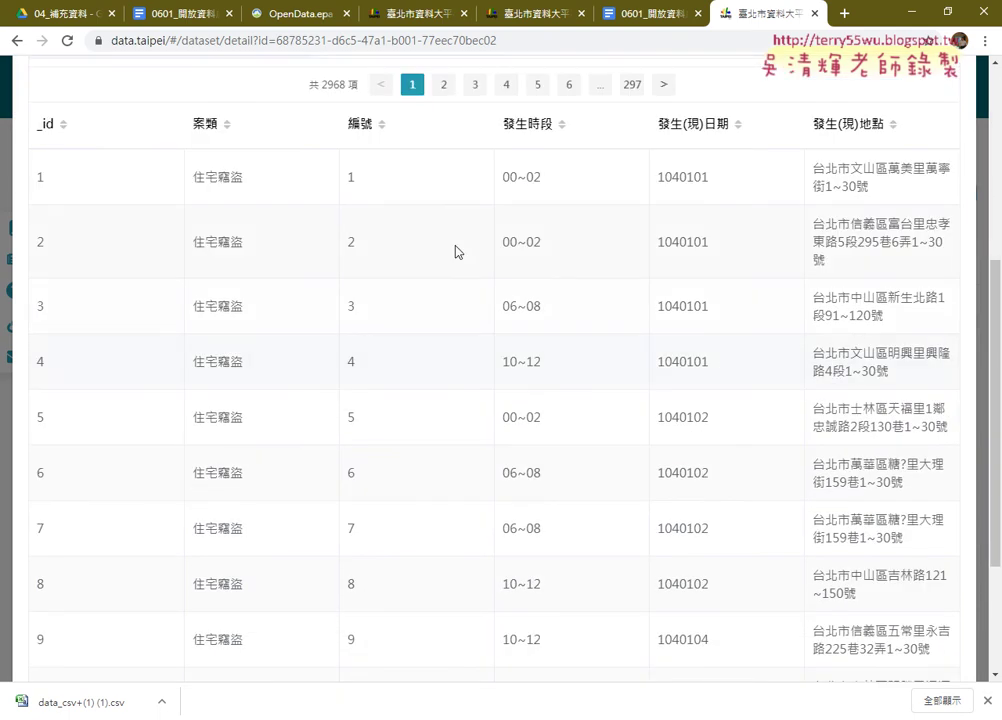
pyautogui.scroll(4, 172, 186)
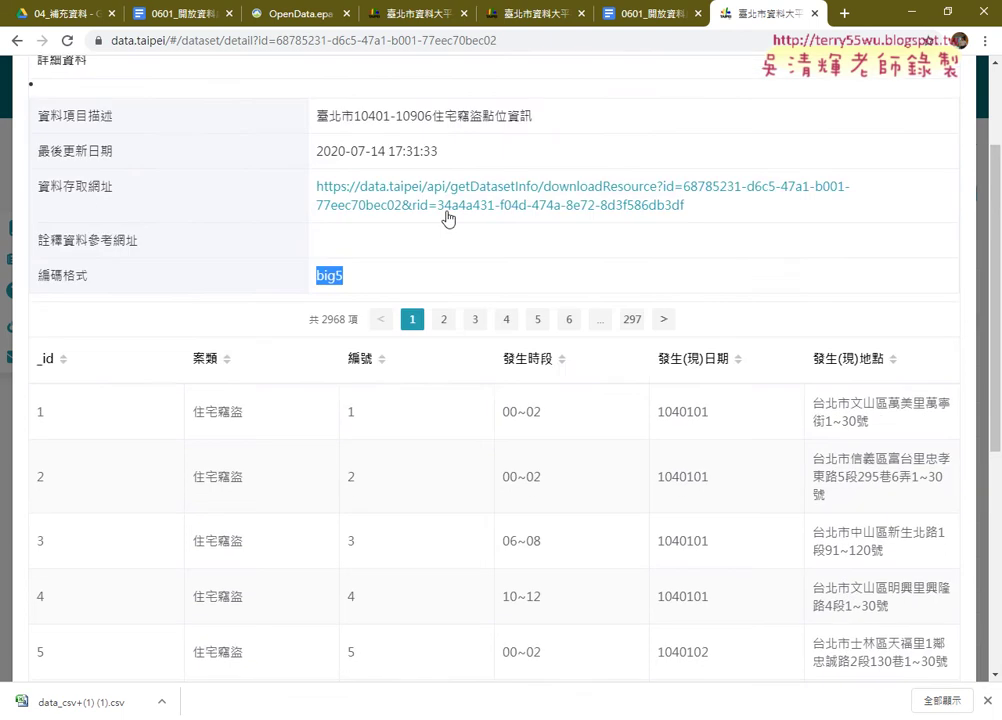
pyautogui.click(449, 217)
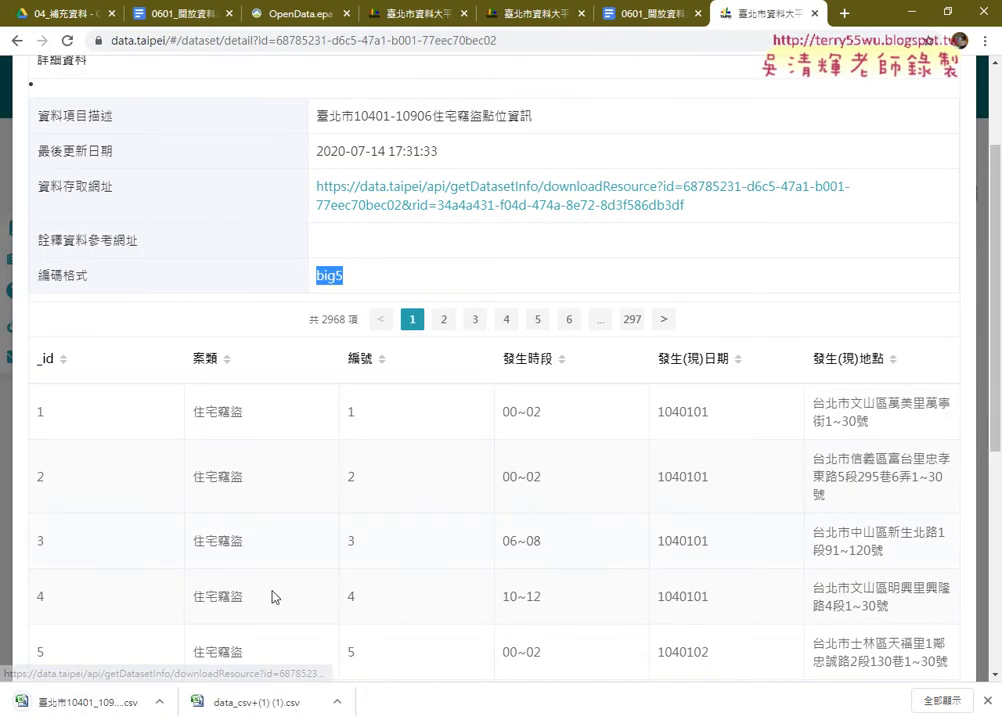
pyautogui.click(161, 704)
pyautogui.click(198, 601)
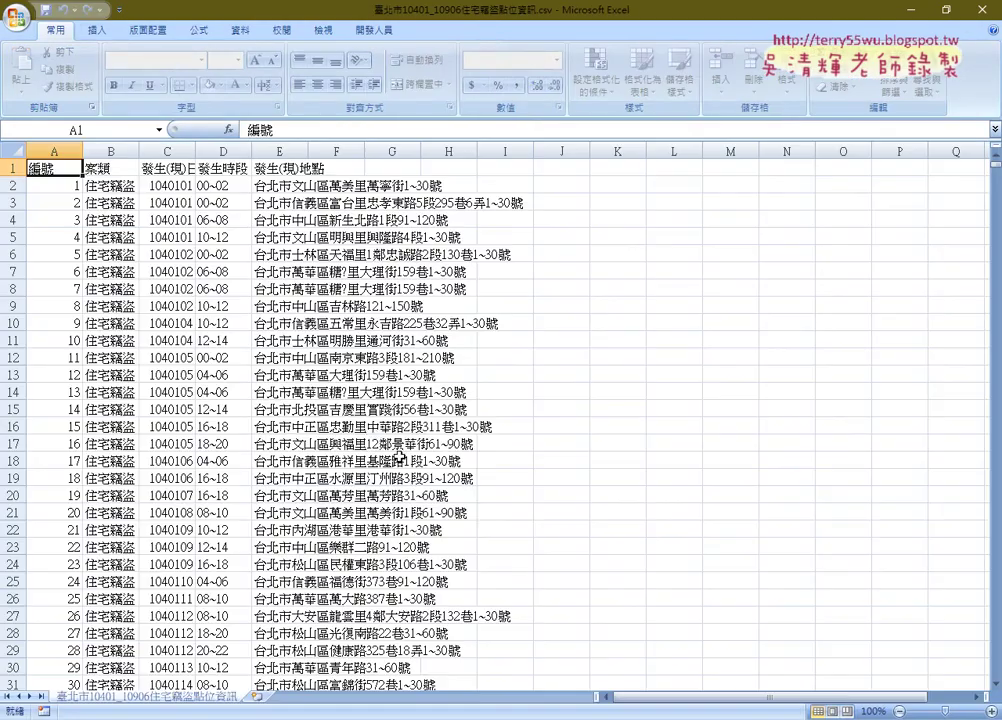
# Jump to the last row to confirm 2968 records, then return to the 案類 heading in B1.
pyautogui.click(71, 184)
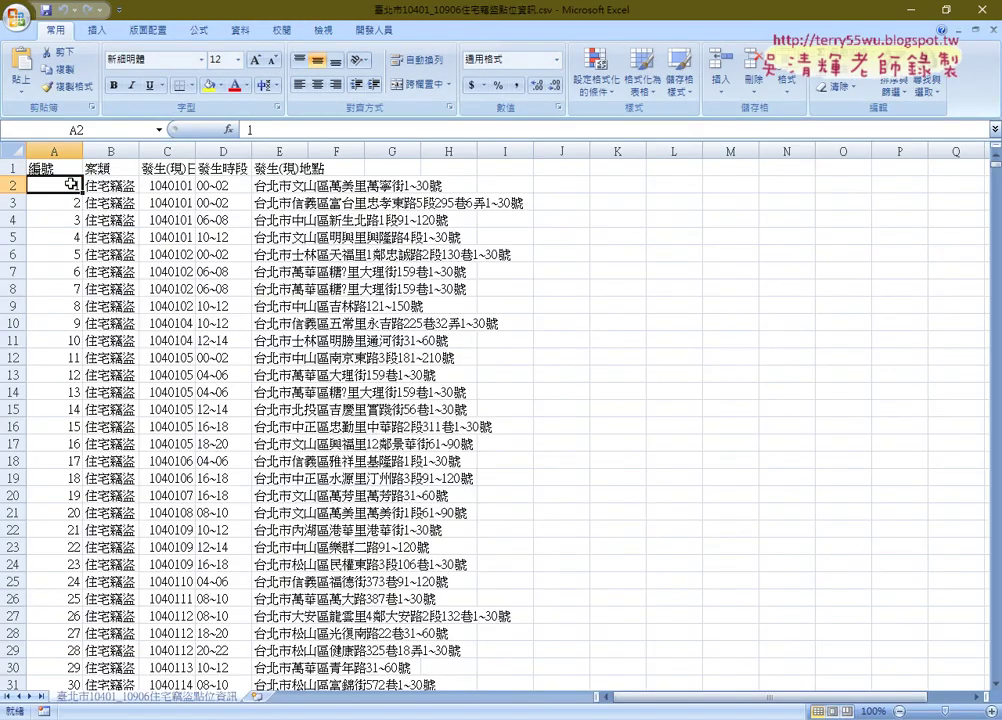
pyautogui.hotkey('ctrl', 'Down')
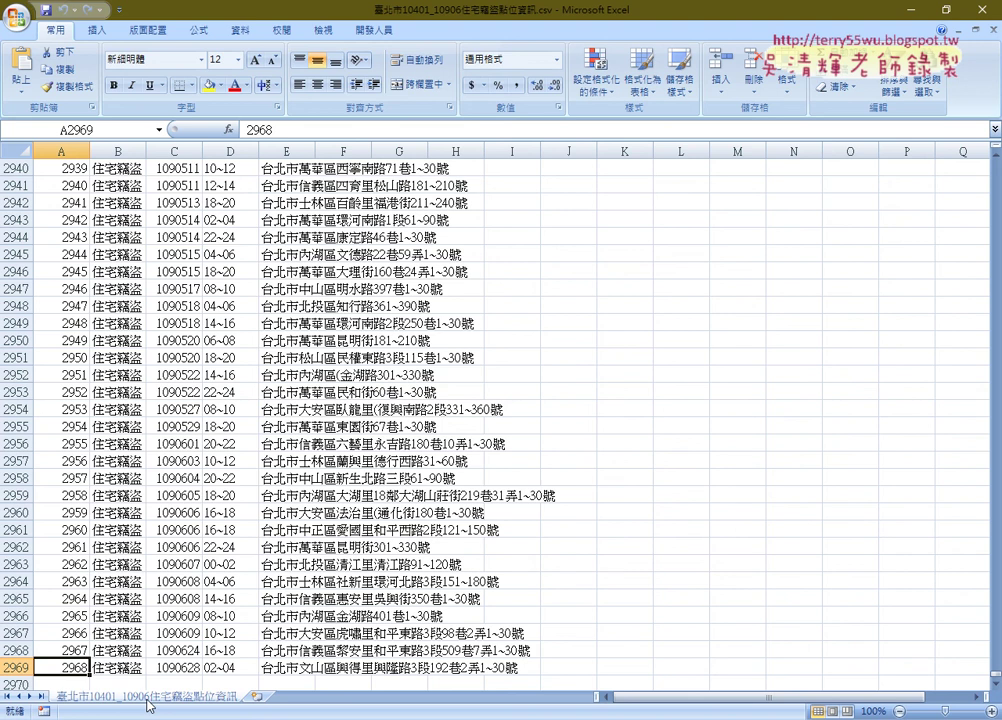
pyautogui.hotkey('ctrl', 'Home')
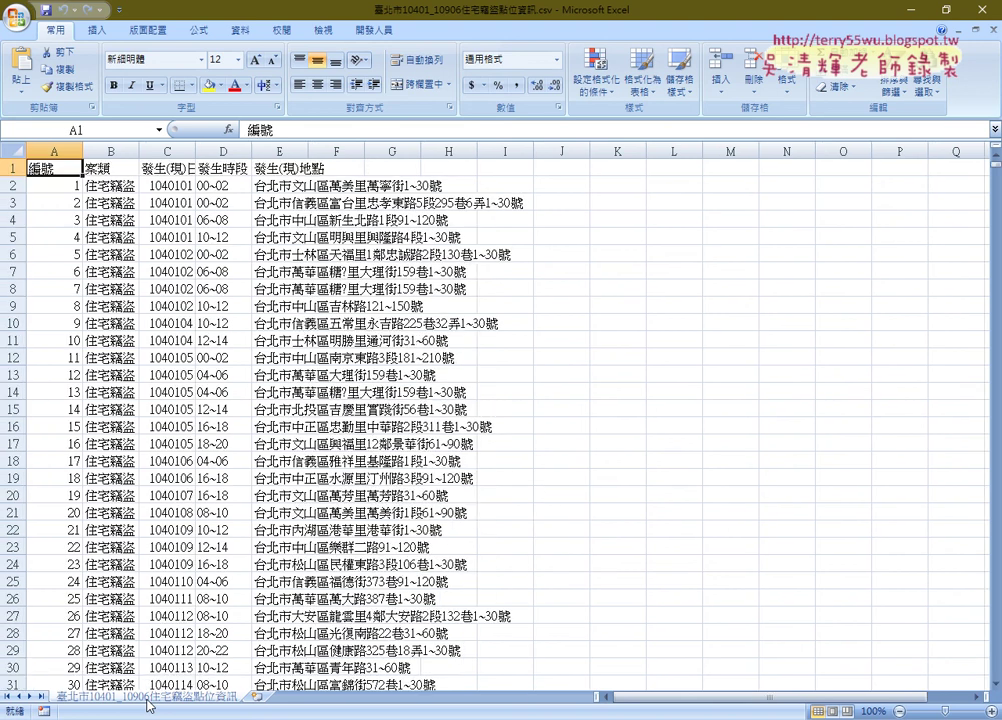
pyautogui.press('Right')
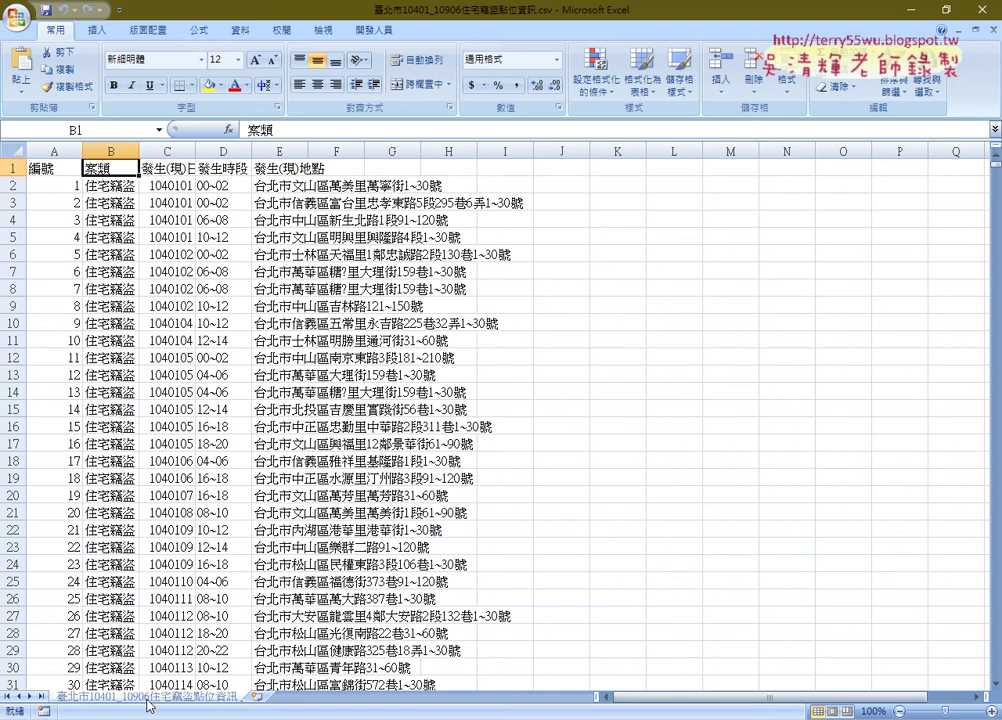
pyautogui.press('Down')
pyautogui.press('Down')
pyautogui.press('Up')
pyautogui.press('Up')
# Turn on AutoFilter for the heading row and check the 案類 filter choices.
pyautogui.click(238, 30)
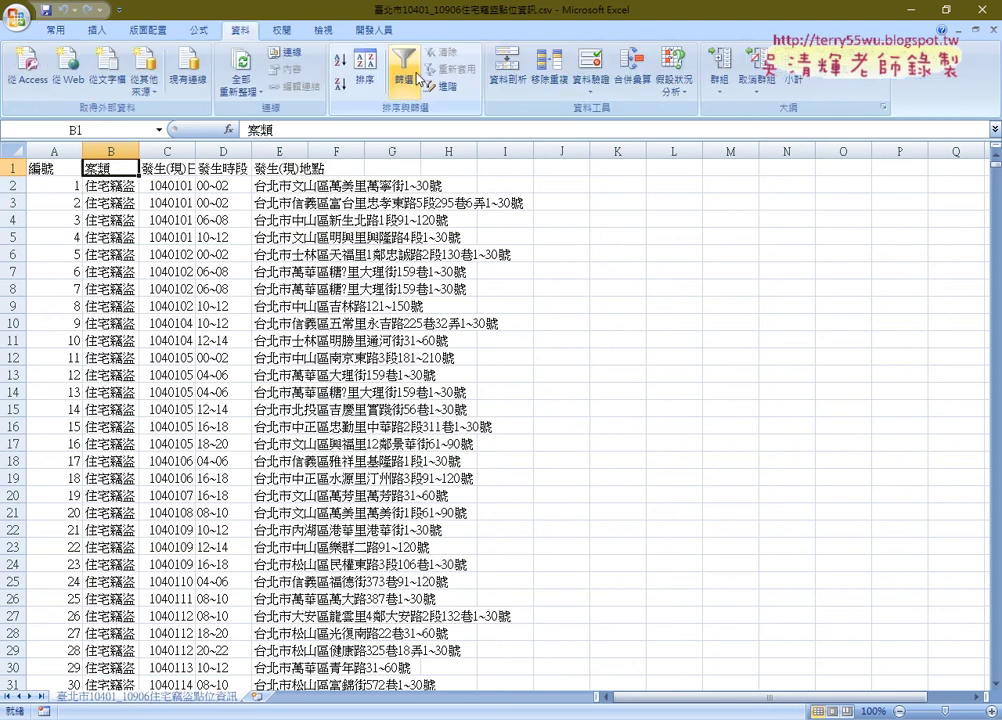
pyautogui.click(405, 72)
pyautogui.click(132, 169)
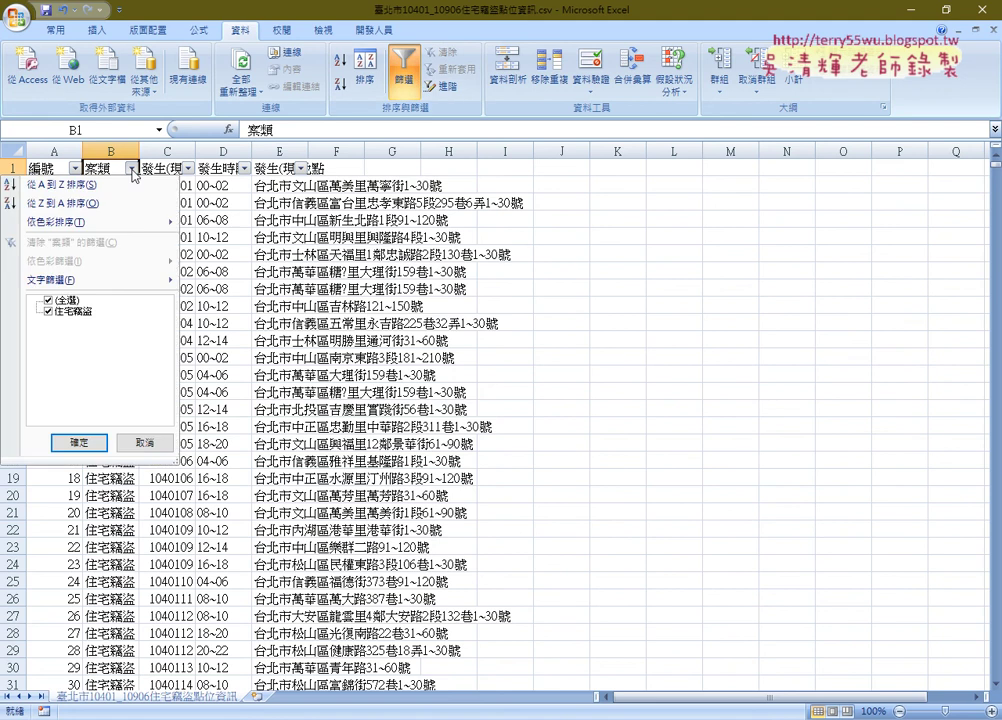
pyautogui.press('Escape')
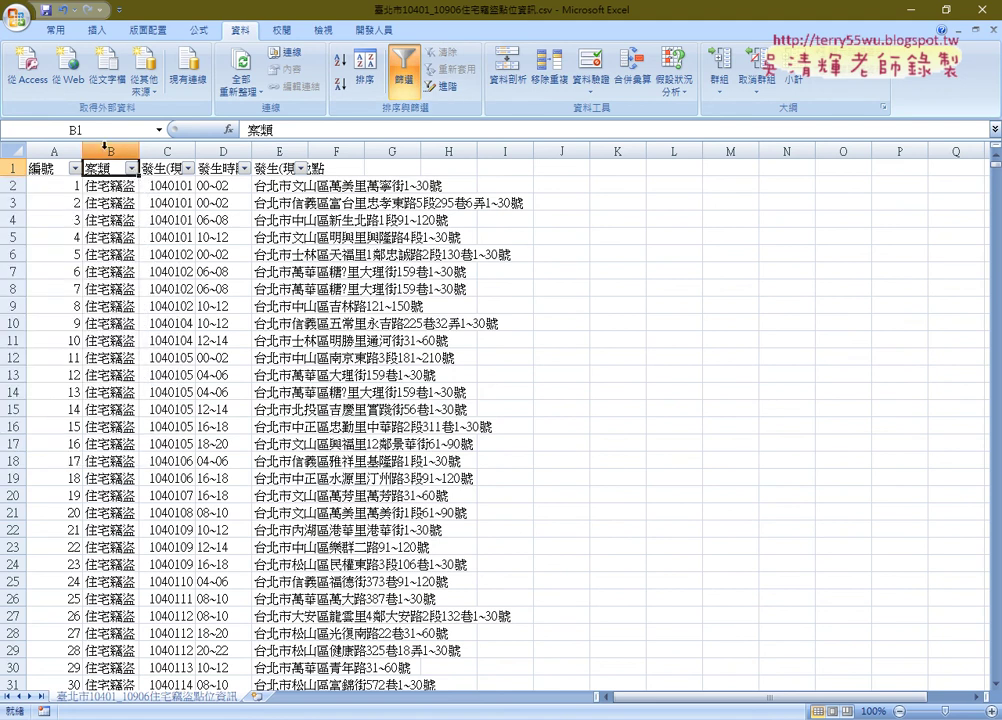
pyautogui.click(109, 150)
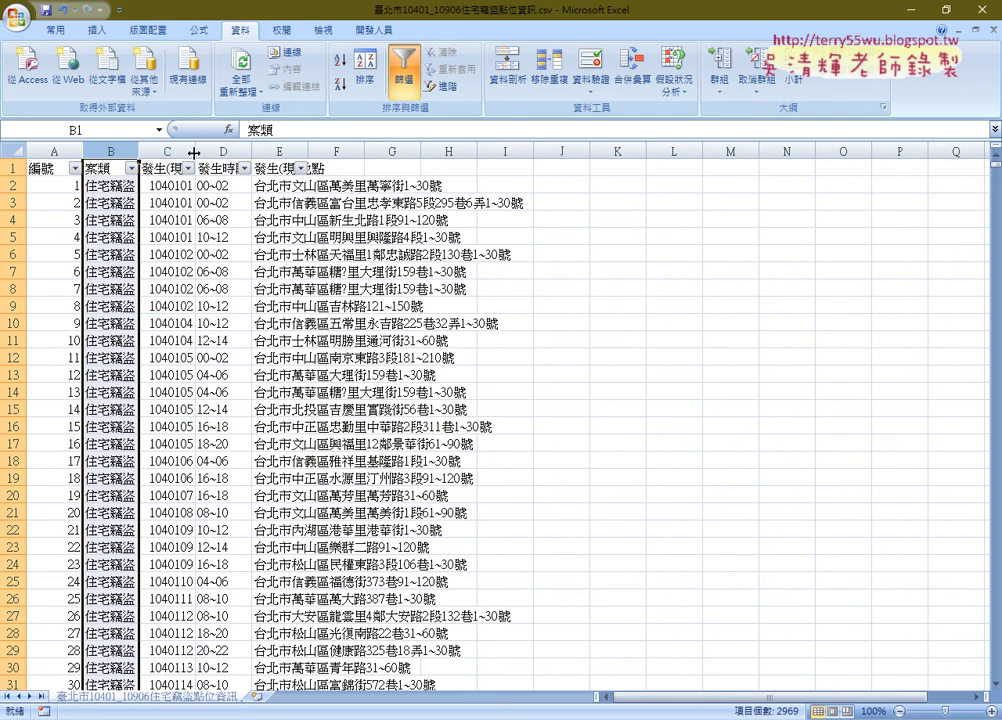
# Widen columns C, D and E so dates, 發生時段 and 發生(現)地點 show fully.
pyautogui.moveTo(195, 151); pyautogui.dragTo(271, 151)
pyautogui.click(208, 236)
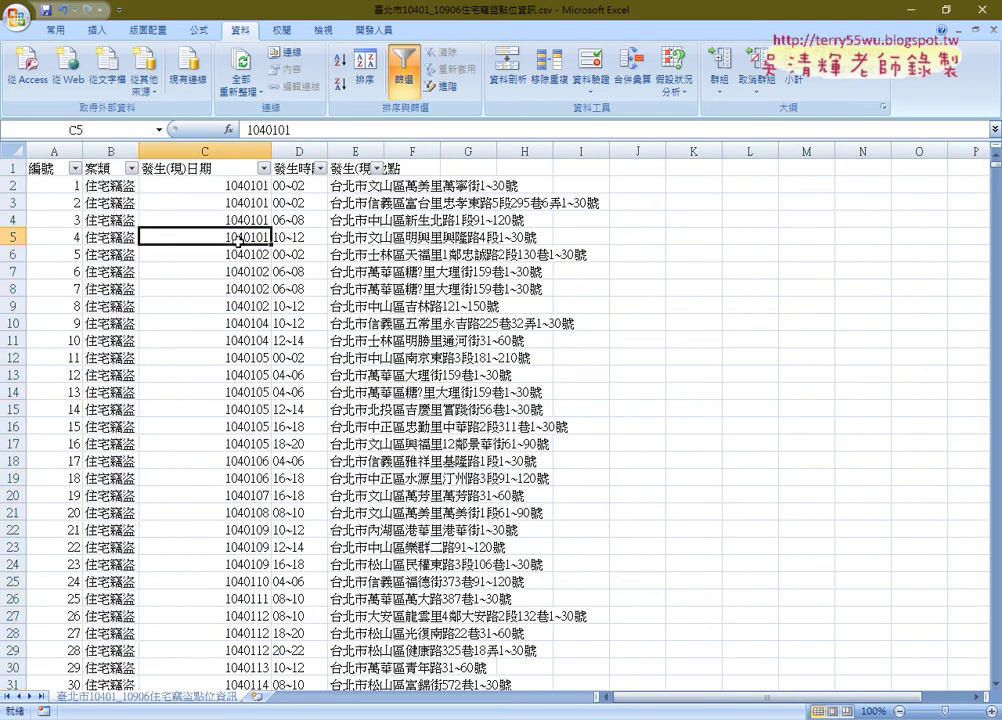
pyautogui.click(231, 186)
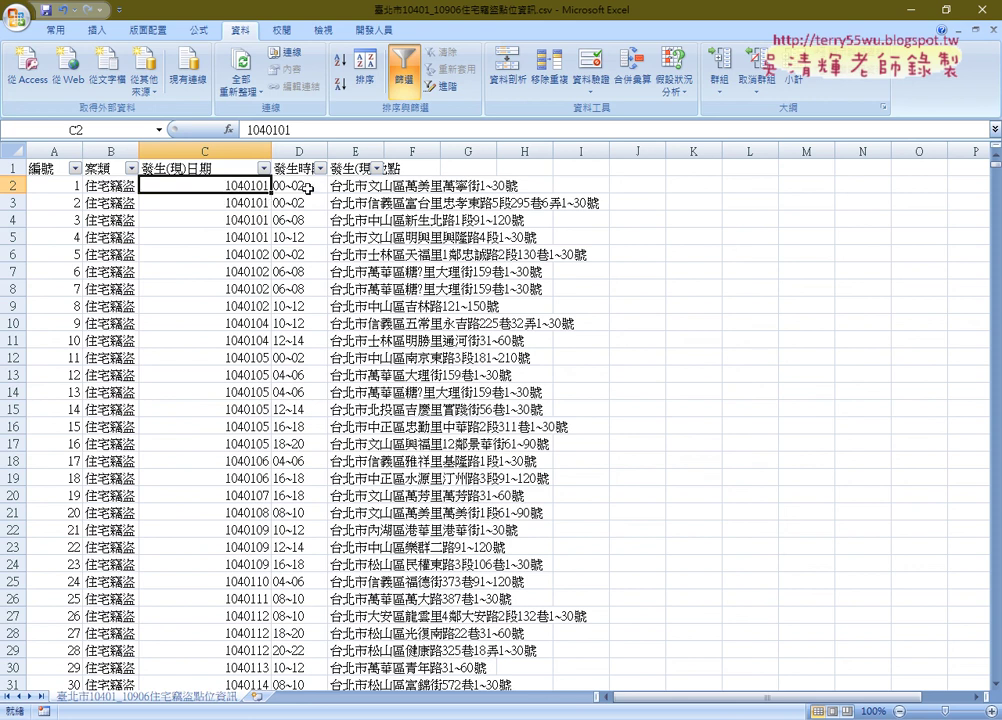
pyautogui.click(290, 186)
pyautogui.moveTo(328, 150); pyautogui.dragTo(367, 148)
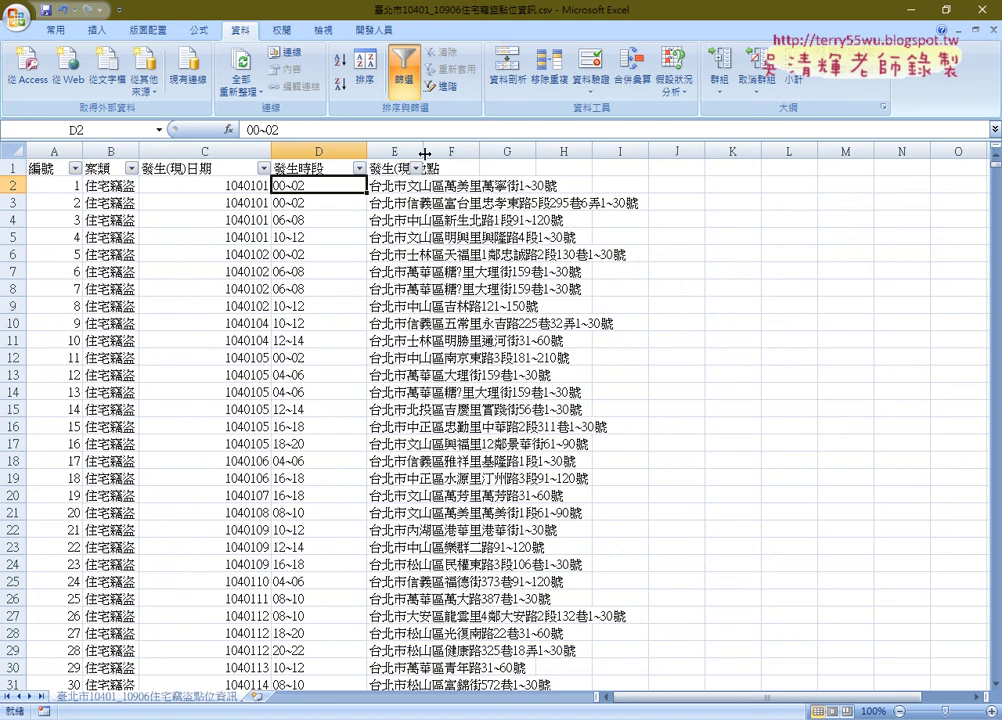
pyautogui.moveTo(423, 150); pyautogui.dragTo(588, 150)
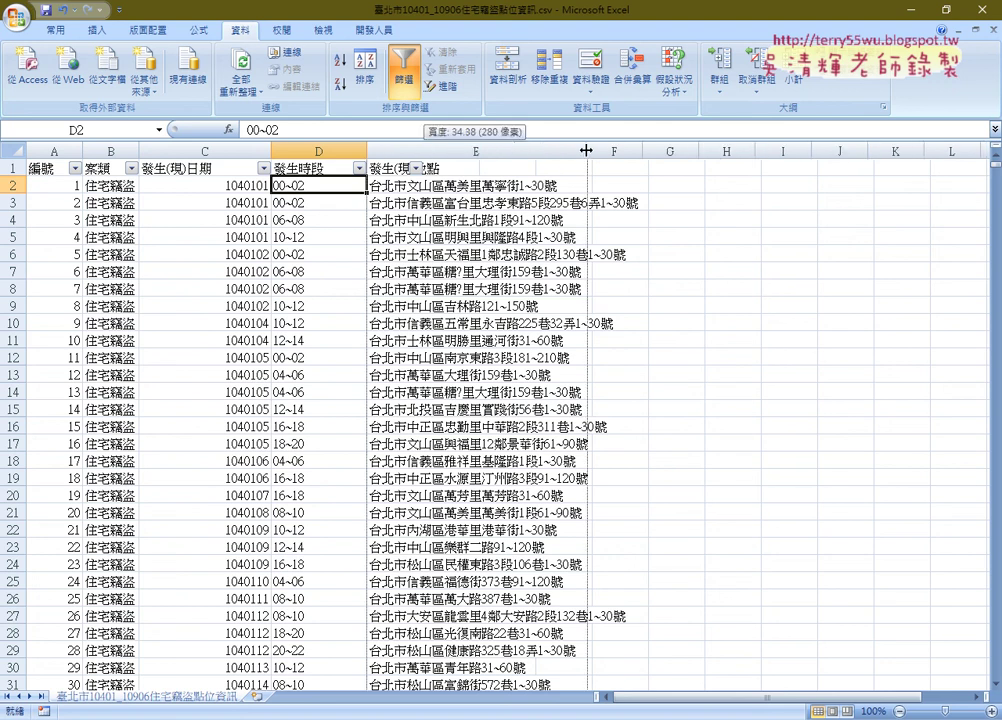
pyautogui.click(471, 189)
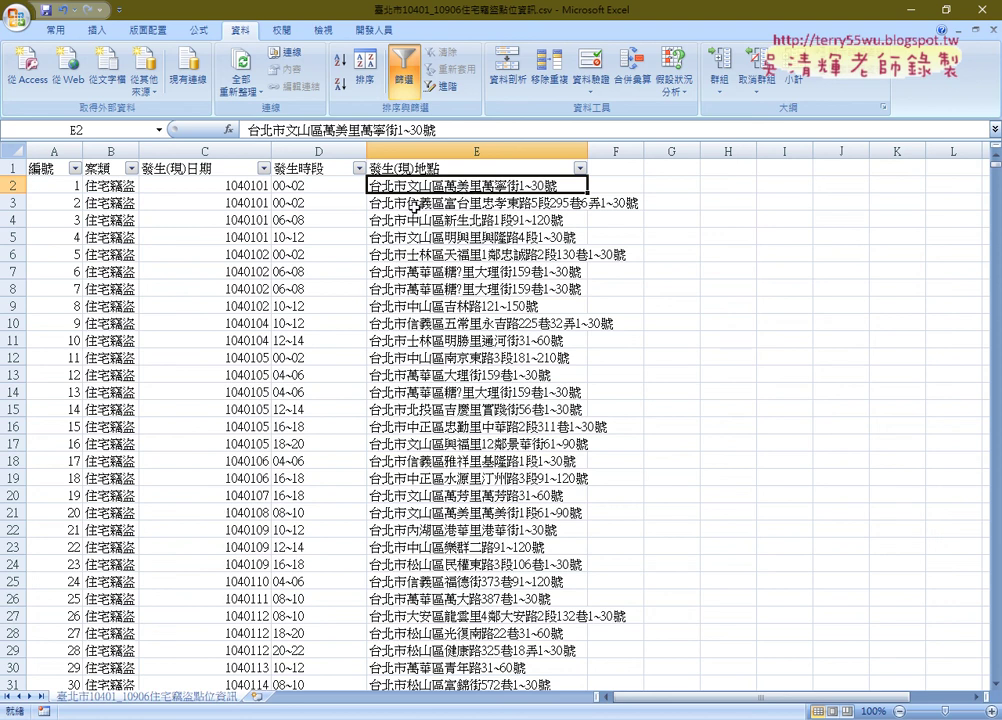
pyautogui.click(436, 206)
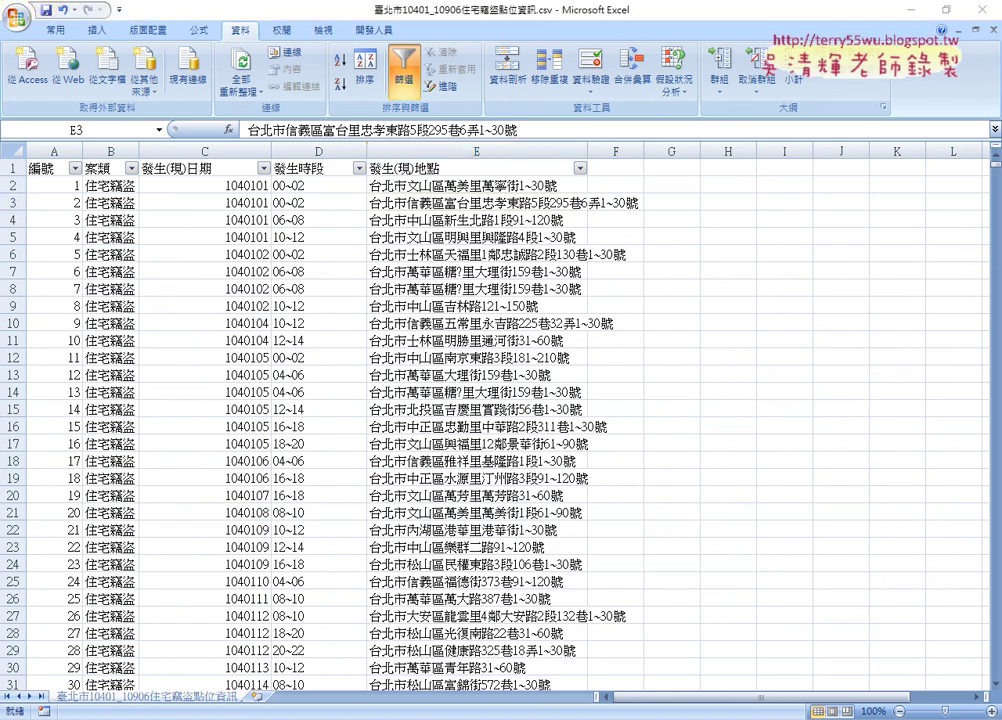
pyautogui.moveTo(477, 719)
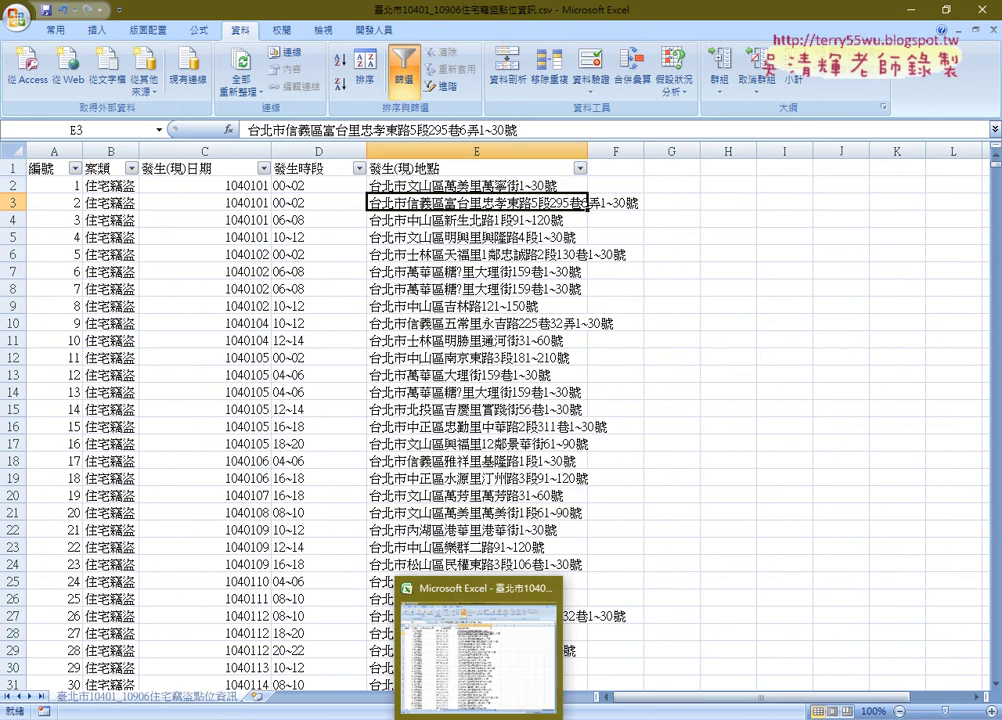
# Open the 樞紐分析表 burglary pivot-analysis workbook from the course folder.
pyautogui.moveTo(285, 719)
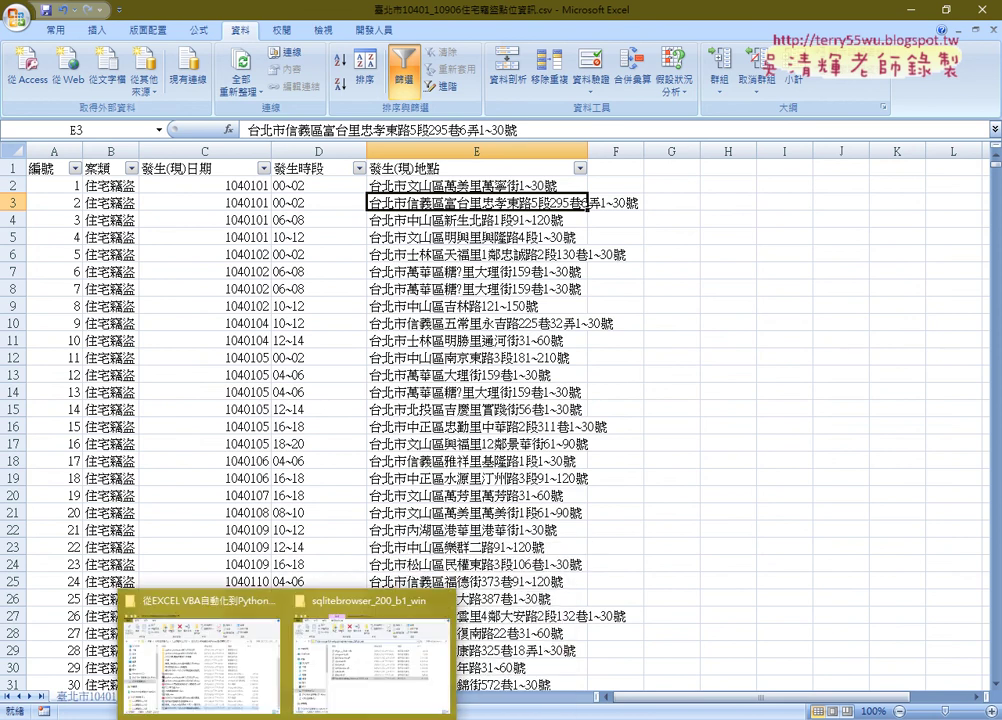
pyautogui.click(200, 660)
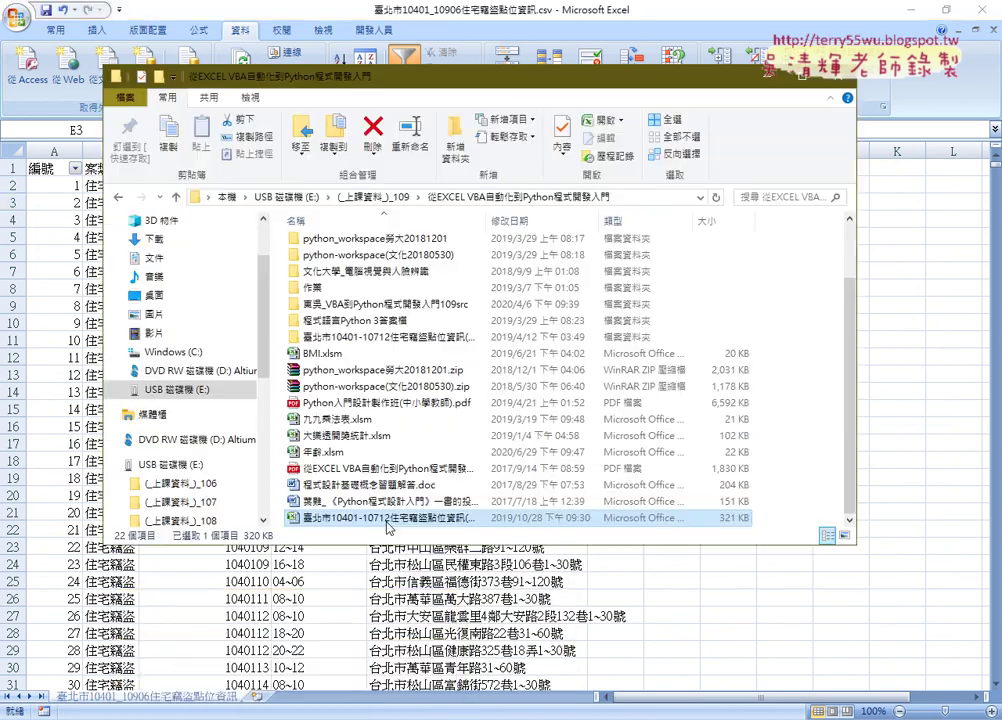
pyautogui.doubleClick(381, 519)
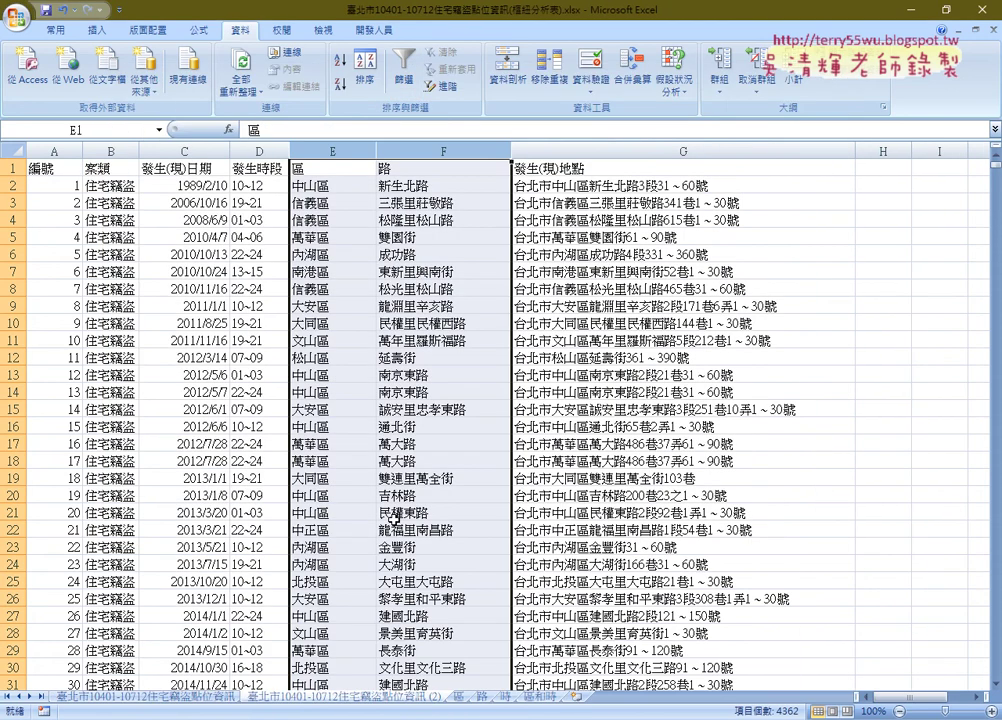
# Inspect the district and road columns and the =MID(G2,4,3) formula in E2.
pyautogui.click(327, 167)
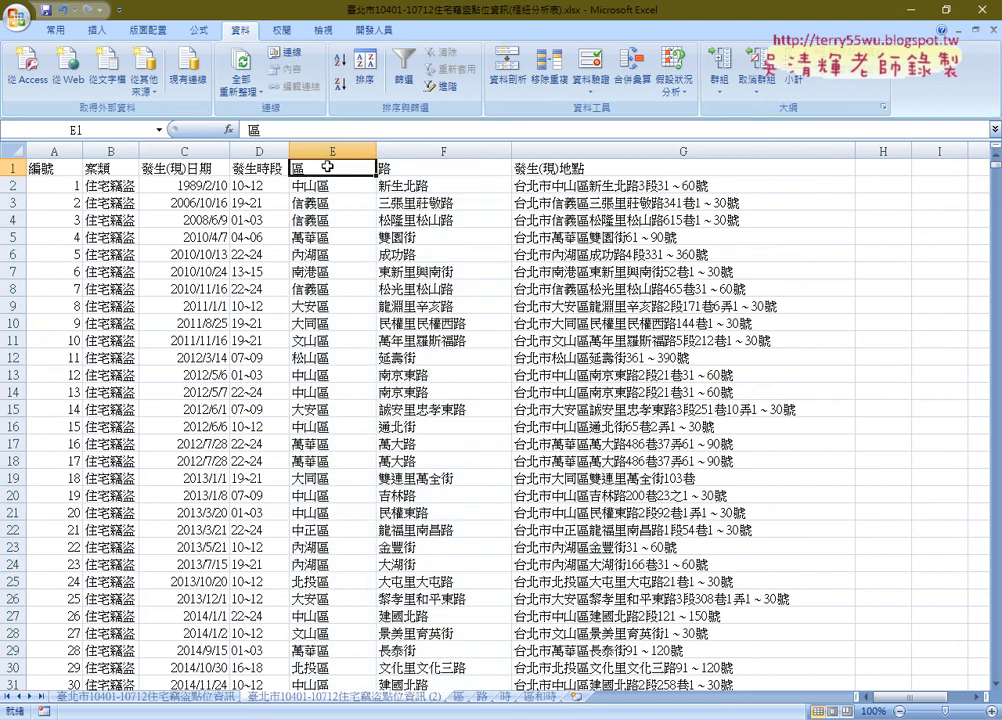
pyautogui.click(411, 172)
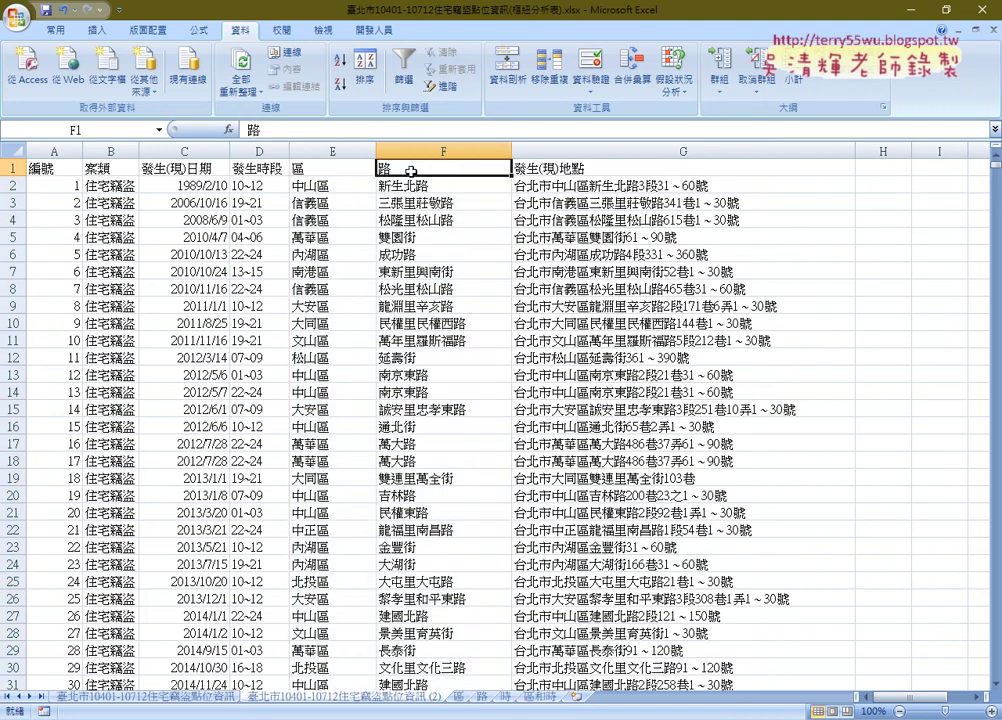
pyautogui.press('Right')
pyautogui.press('Down')
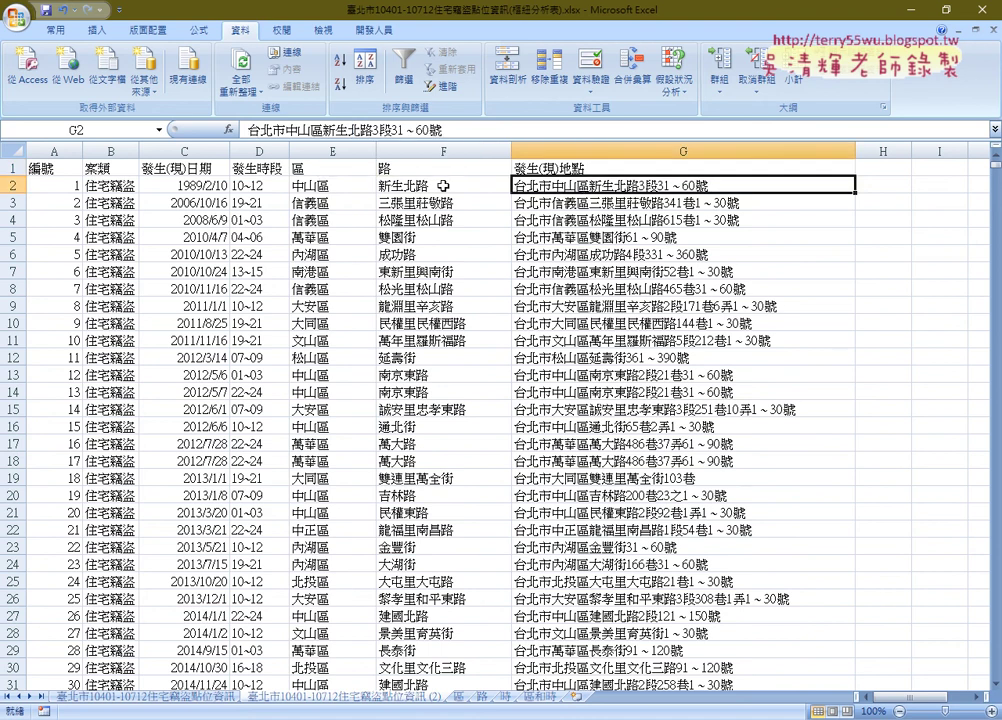
pyautogui.moveTo(586, 189); pyautogui.dragTo(345, 165)
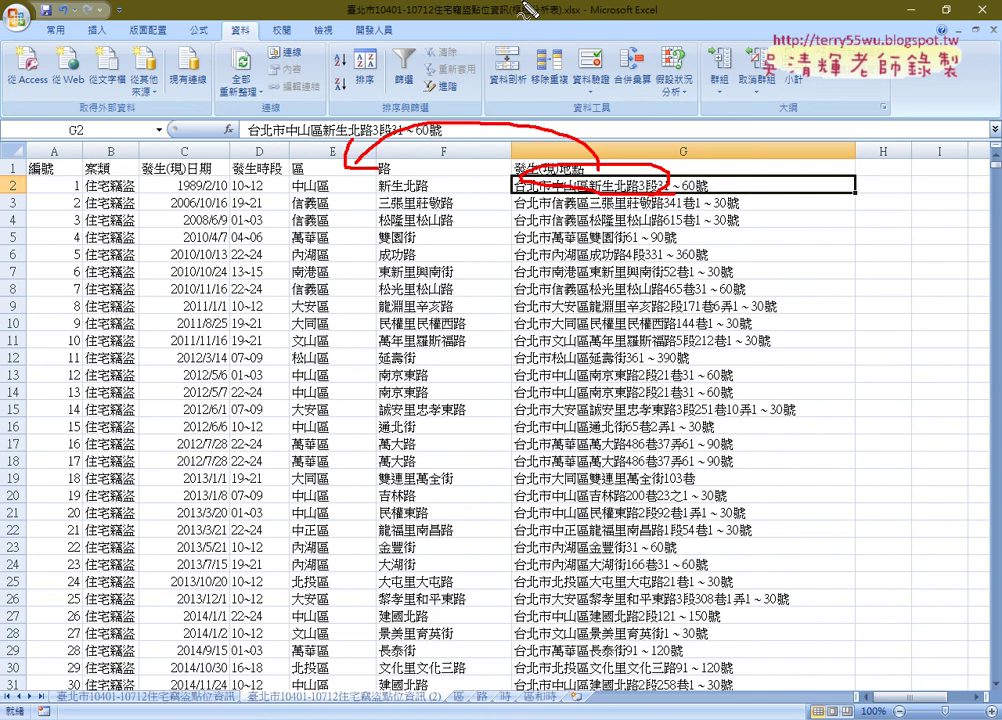
pyautogui.press('Escape')
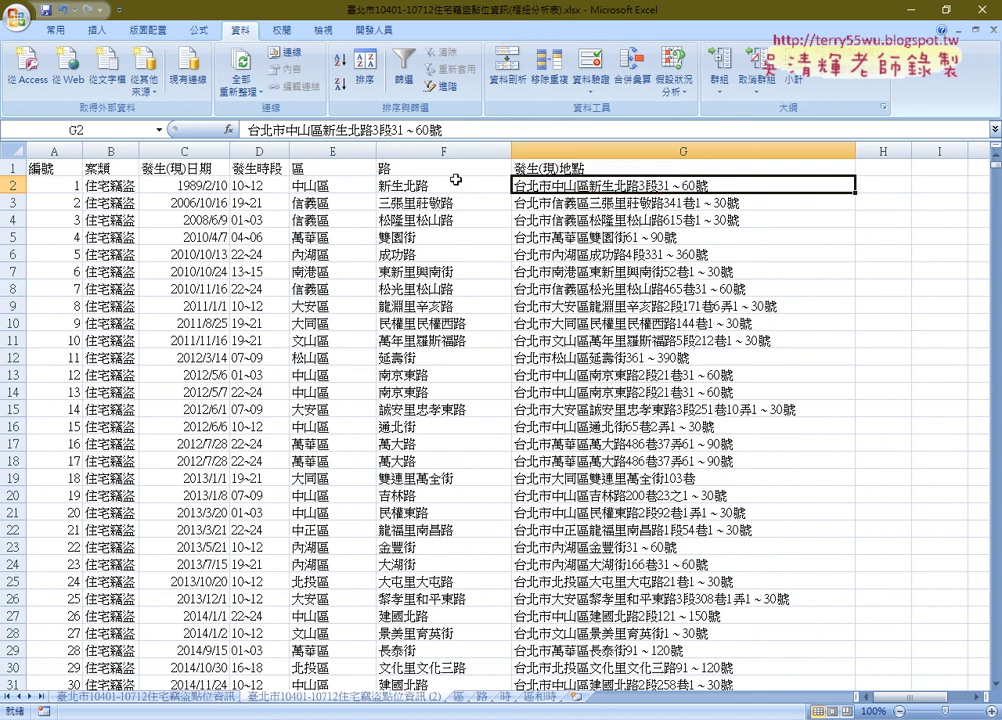
pyautogui.click(336, 186)
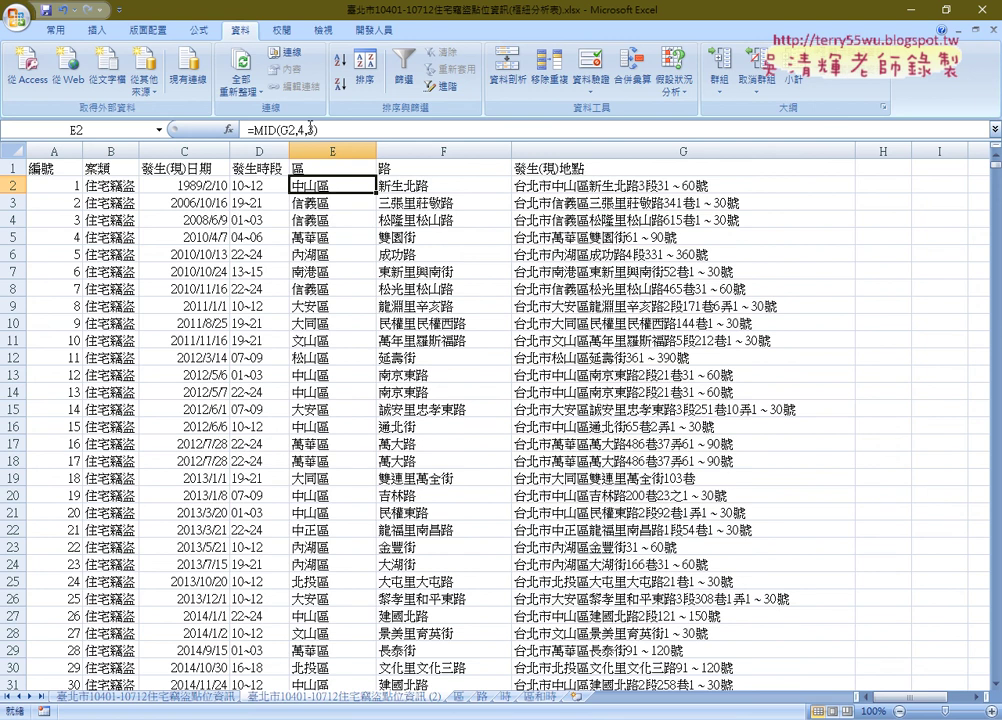
pyautogui.click(451, 190)
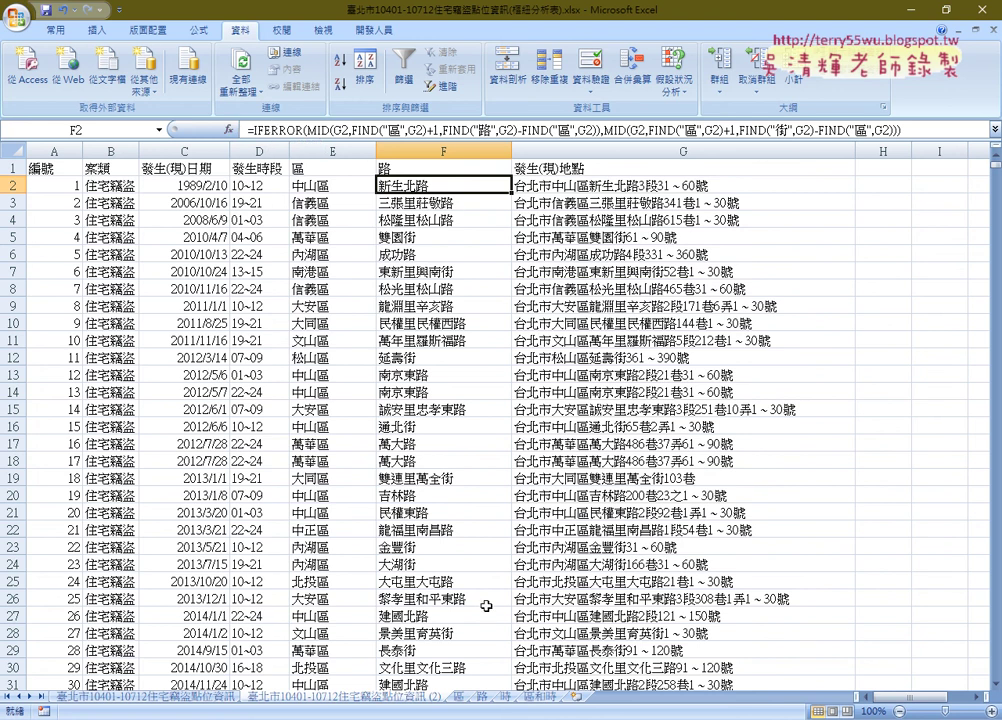
pyautogui.scroll(-4, 380, 440)
pyautogui.scroll(-4, 485, 559)
pyautogui.scroll(8, 485, 559)
pyautogui.click(283, 130)
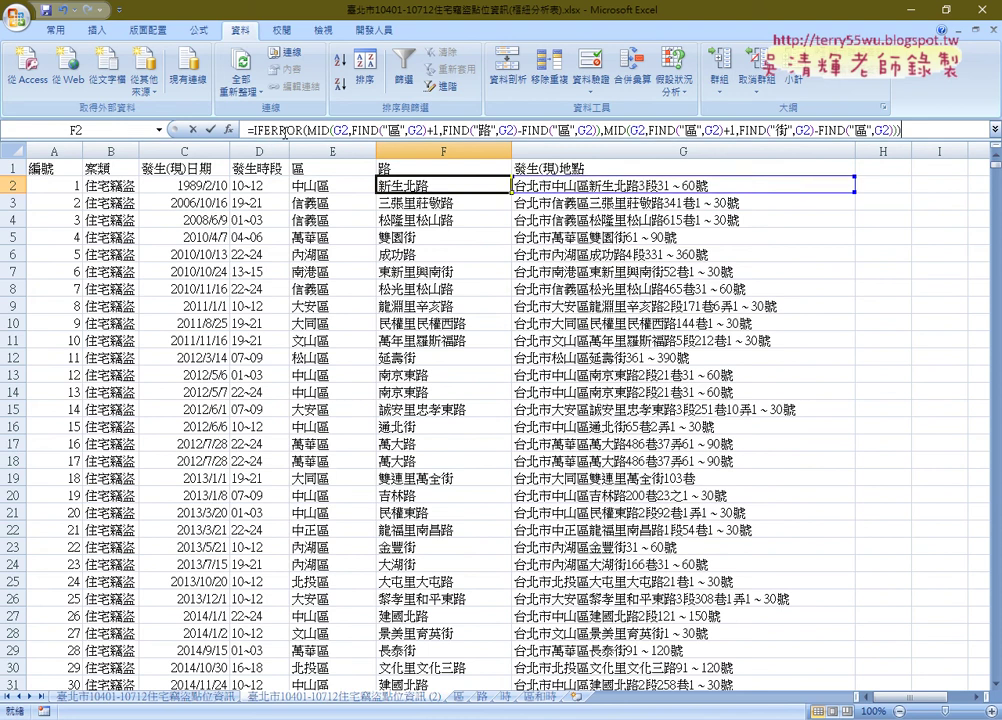
pyautogui.click(228, 129)
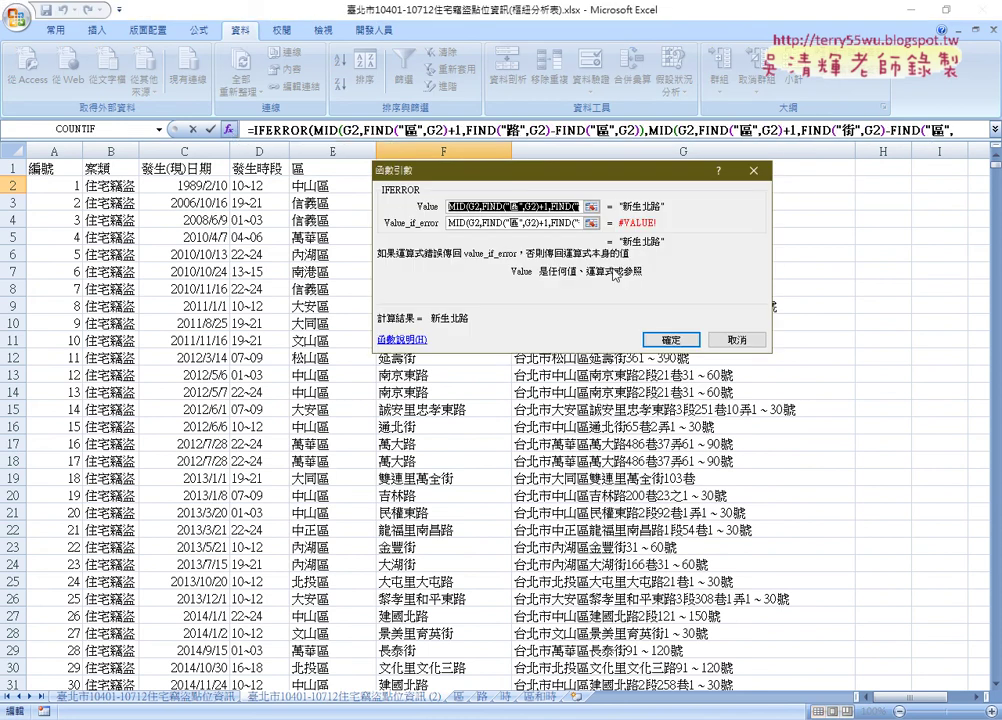
pyautogui.click(745, 341)
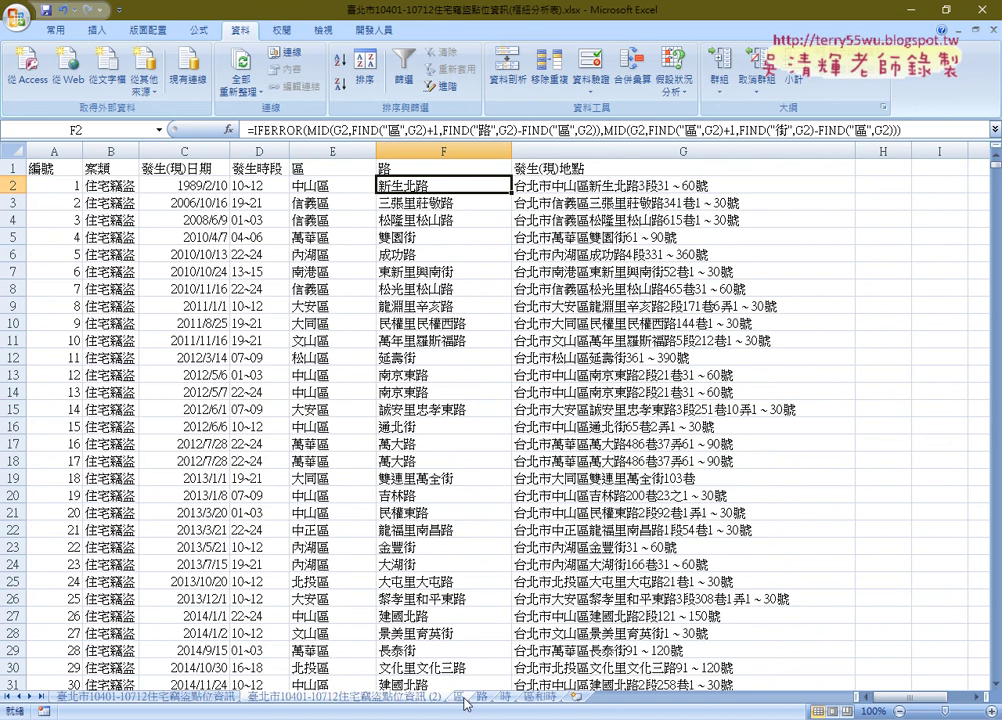
pyautogui.click(464, 700)
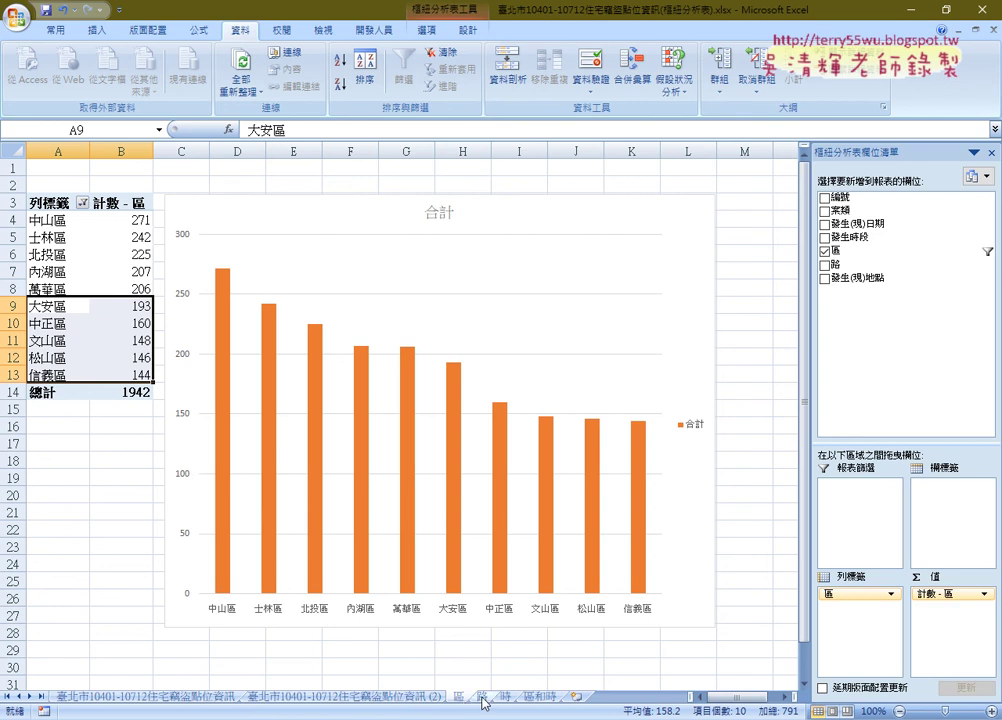
# Switch to the 路 sheet of road burglary counts, led by 南京東路 at 43.
pyautogui.click(483, 697)
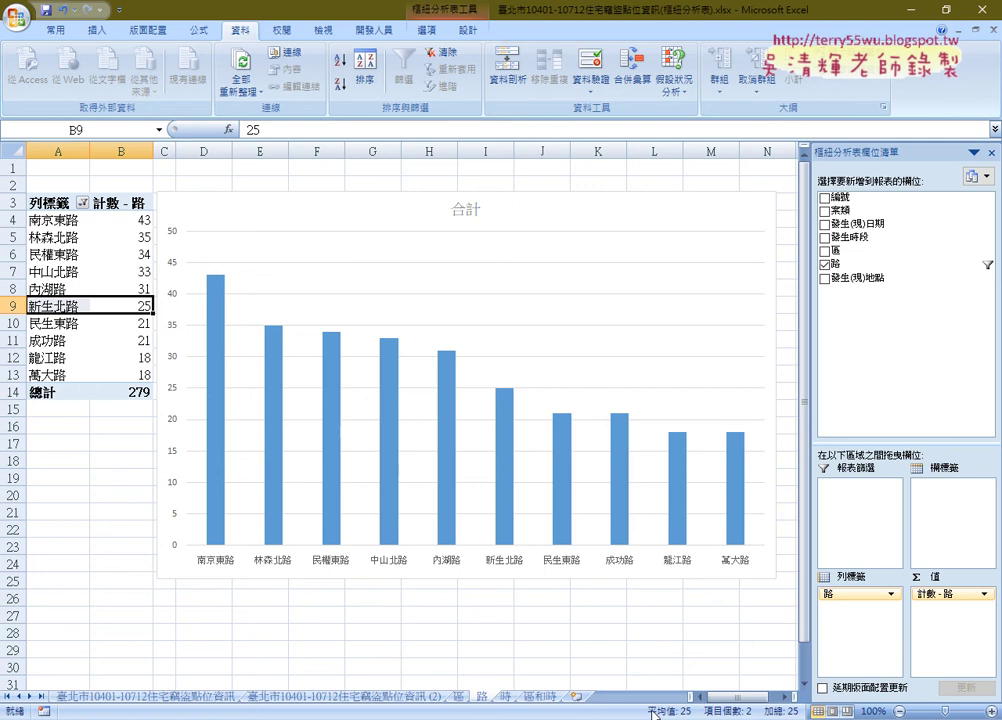
pyautogui.click(786, 698)
pyautogui.click(786, 698)
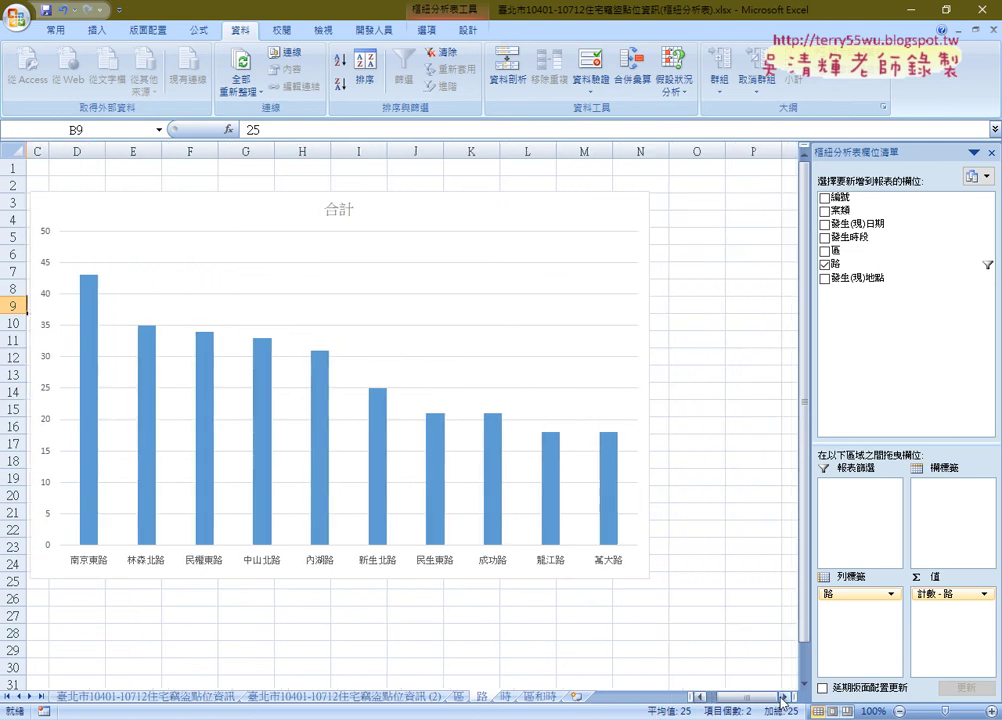
pyautogui.moveTo(770, 698); pyautogui.dragTo(748, 703)
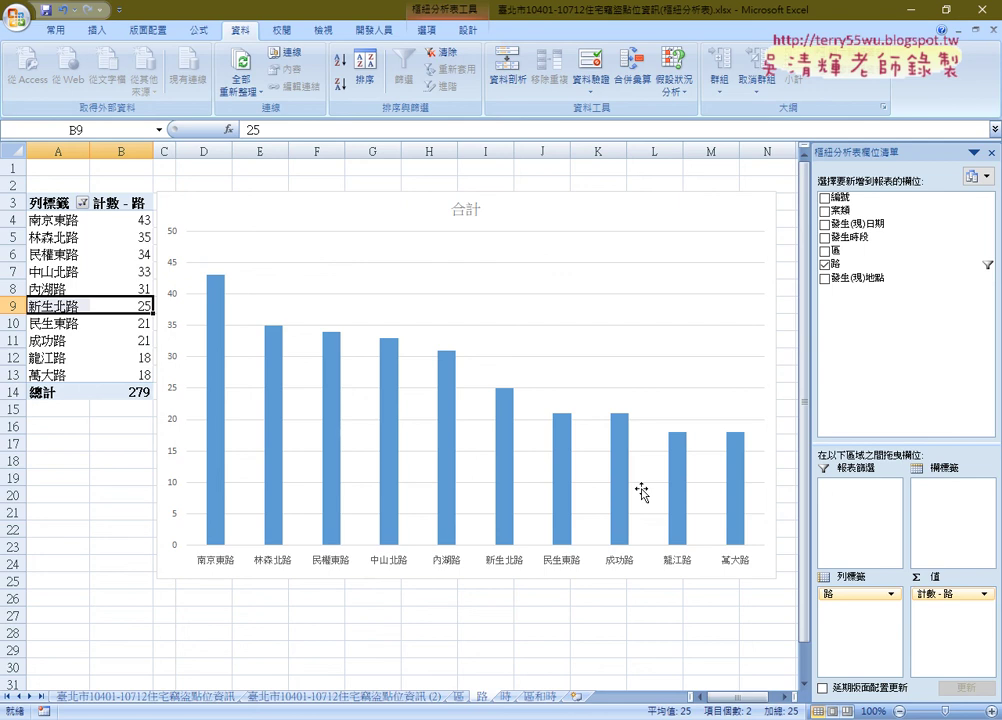
pyautogui.click(507, 697)
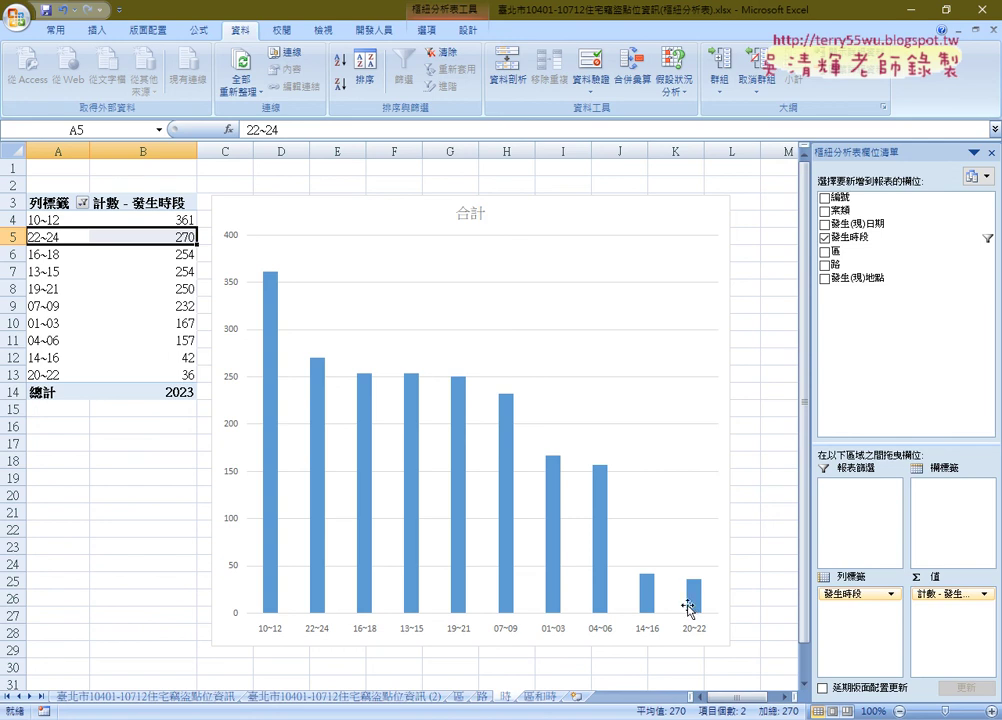
# Scroll through the 區和時 district-by-time-slot pivot and stacked percentage chart, then minimize Excel.
pyautogui.click(540, 698)
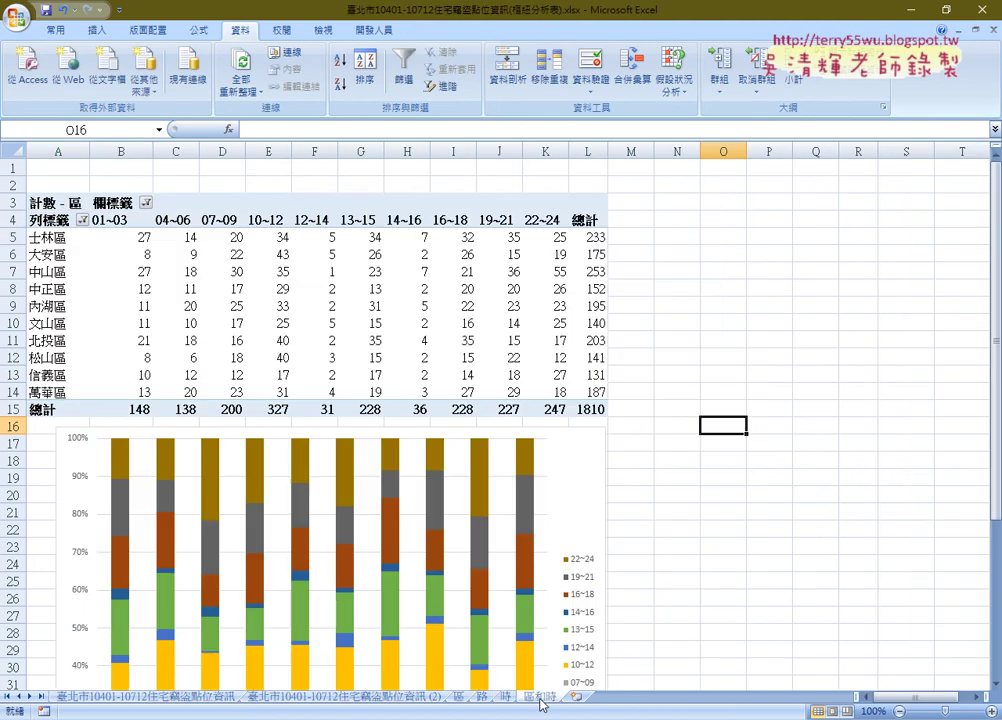
pyautogui.scroll(-2, 620, 566)
pyautogui.scroll(-2, 618, 565)
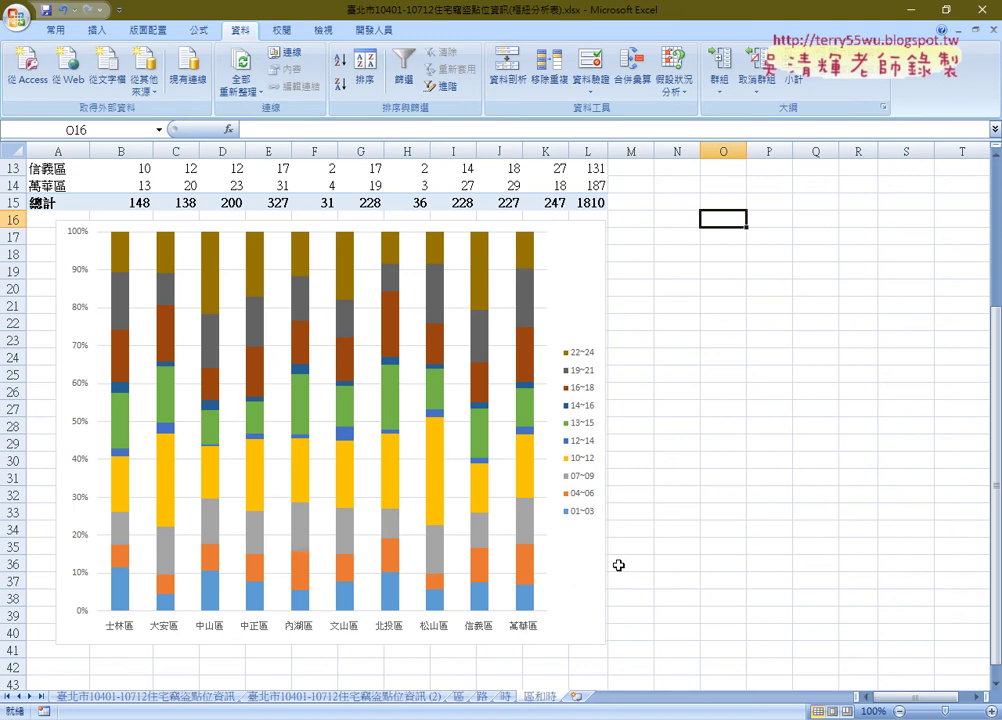
pyautogui.scroll(1, 552, 476)
pyautogui.scroll(2, 550, 476)
pyautogui.scroll(1, 549, 476)
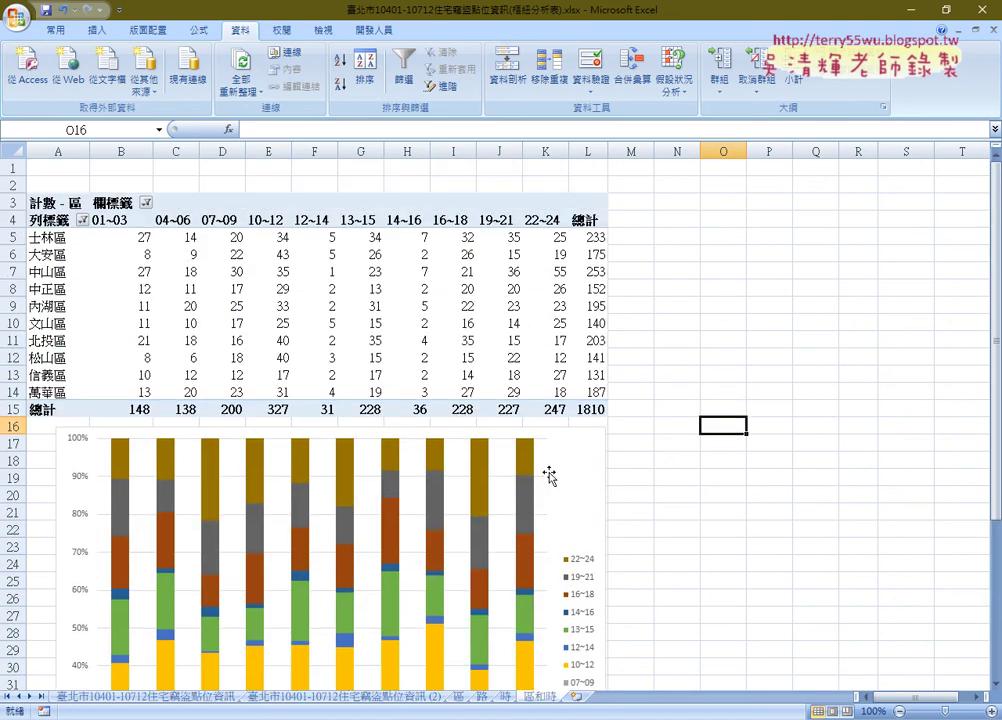
pyautogui.scroll(-1, 266, 445)
pyautogui.scroll(-1, 272, 445)
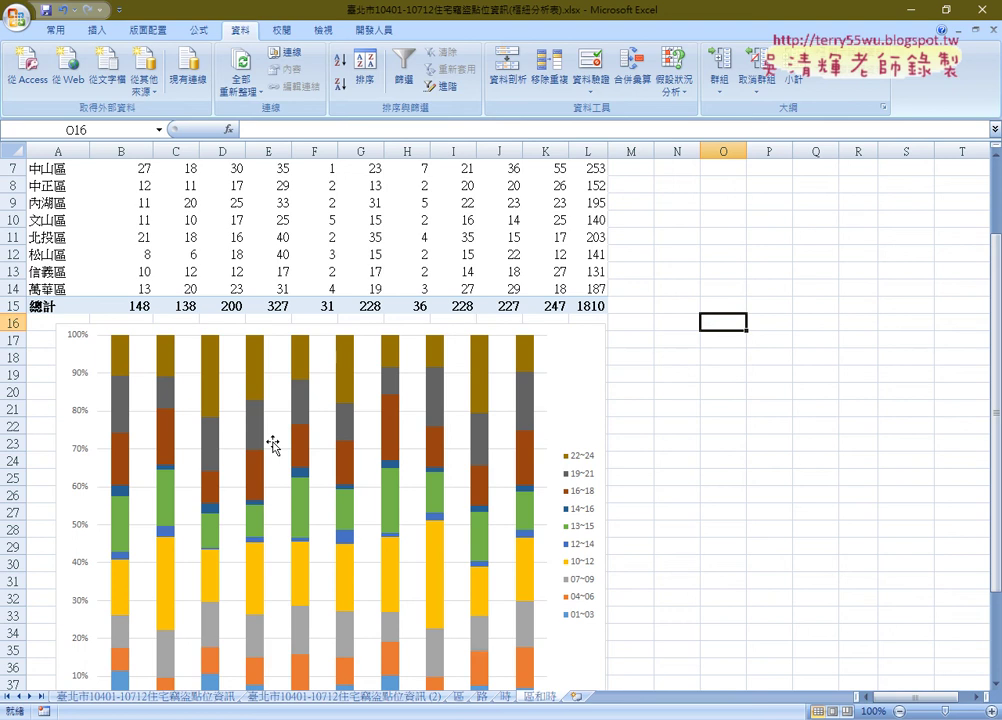
pyautogui.scroll(-1, 272, 445)
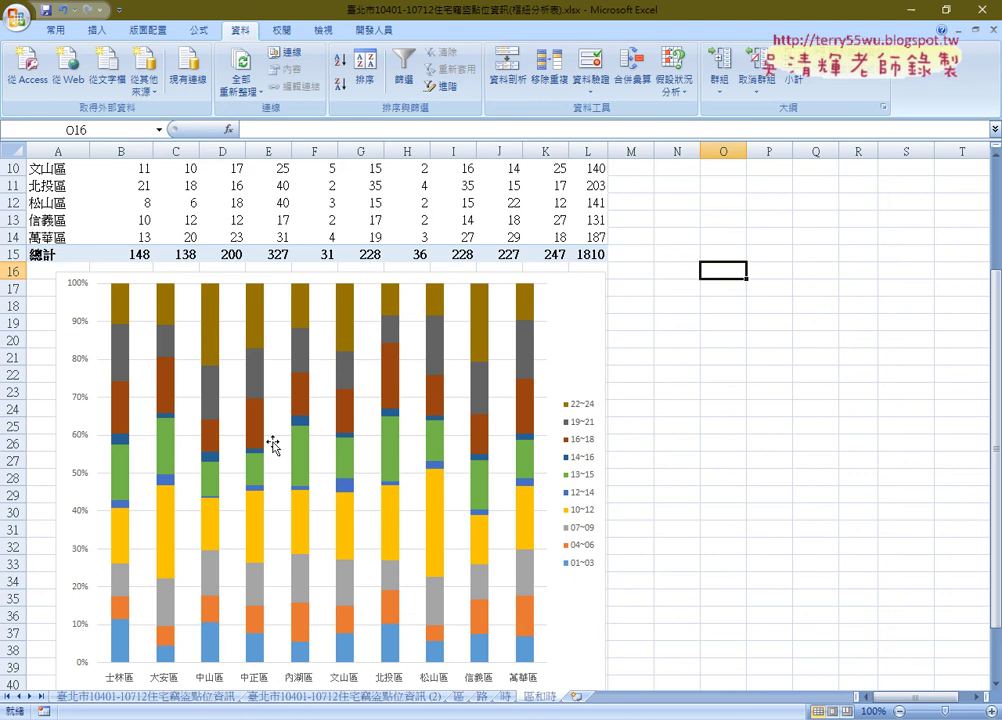
pyautogui.click(911, 11)
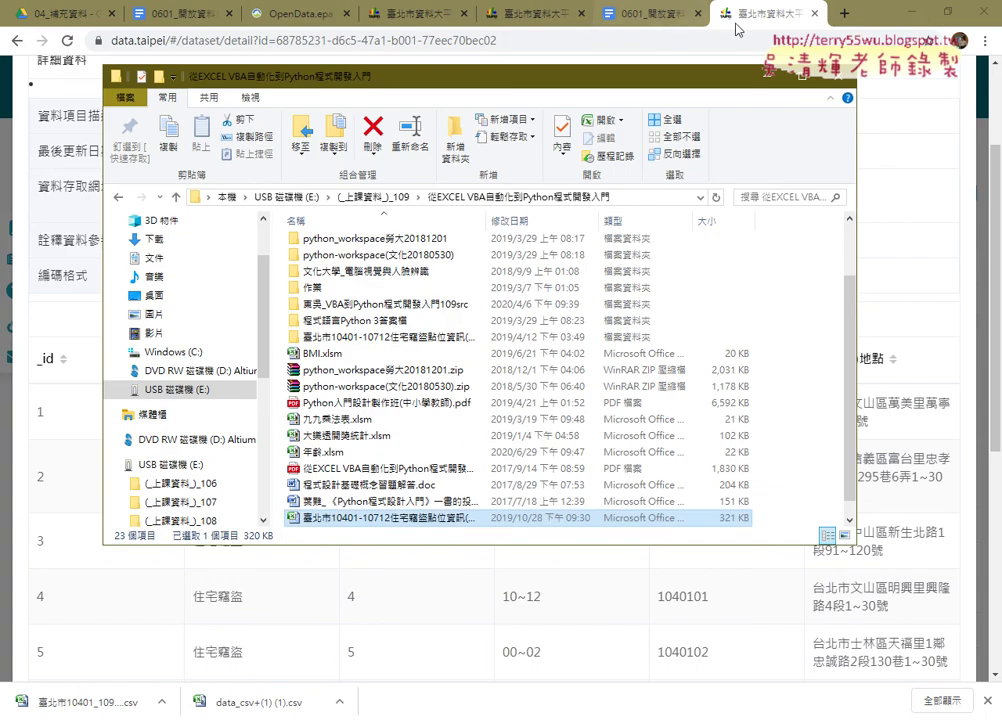
# Go back from the search results to the 臺北市資料大平臺 home page and focus the keyword search box.
pyautogui.click(738, 30)
pyautogui.click(17, 42)
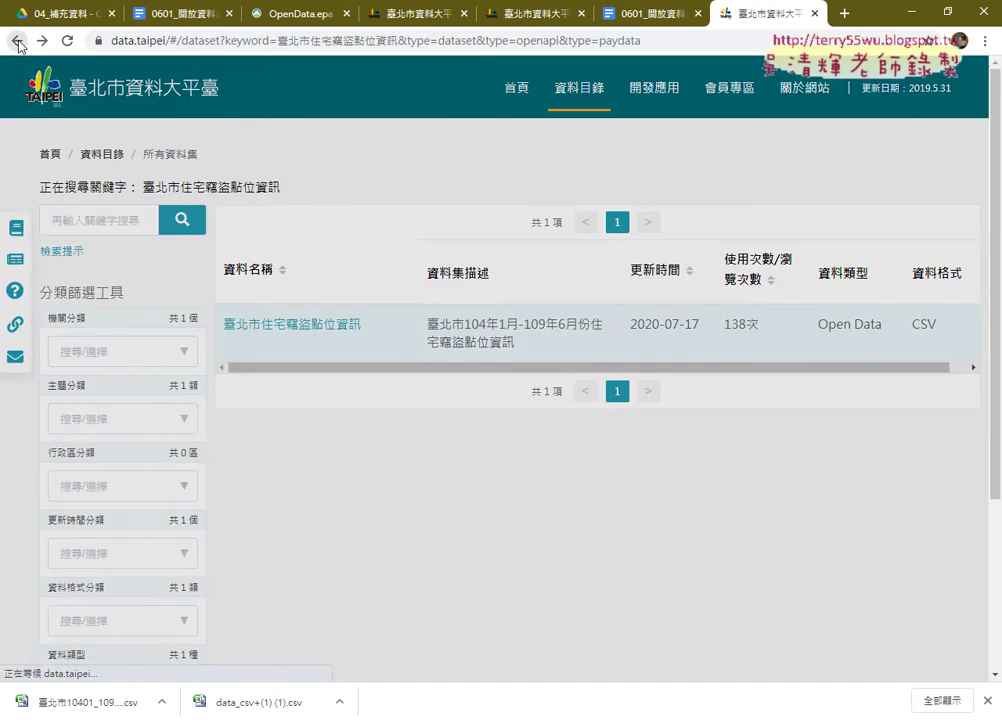
pyautogui.click(102, 72)
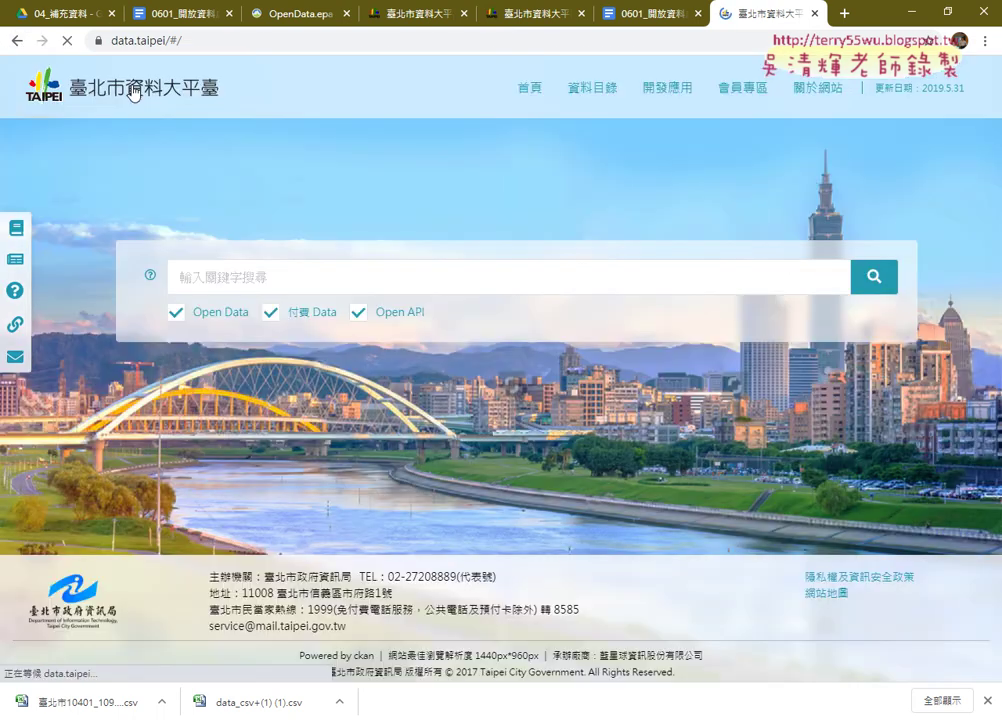
pyautogui.click(244, 277)
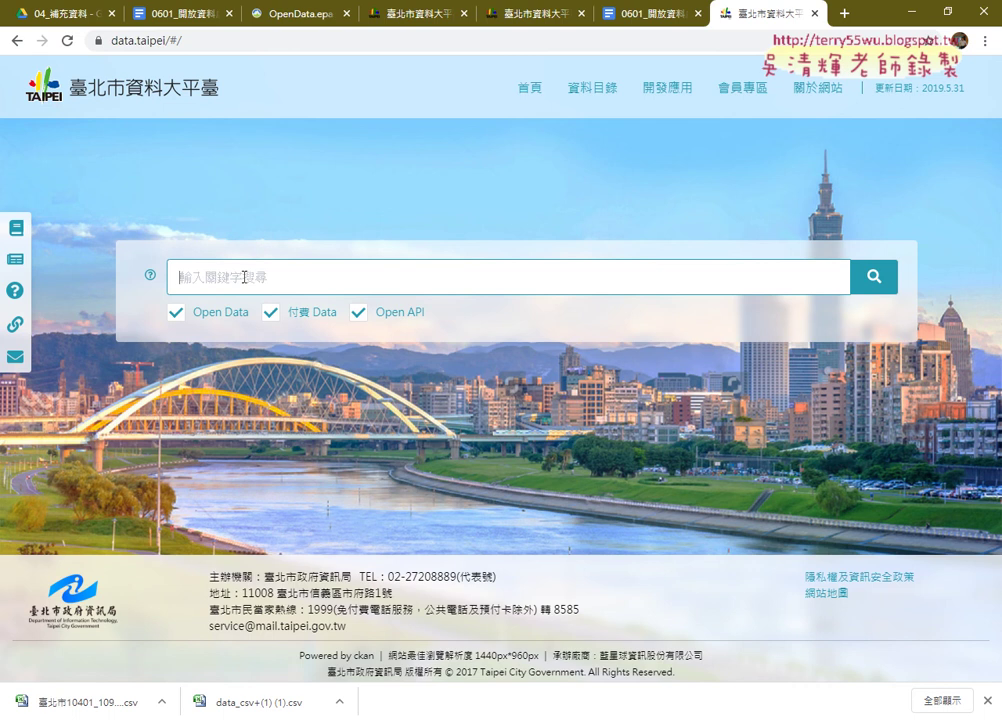
# Enter 竊盜 into the home page keyword search box.
pyautogui.write('竊盜')
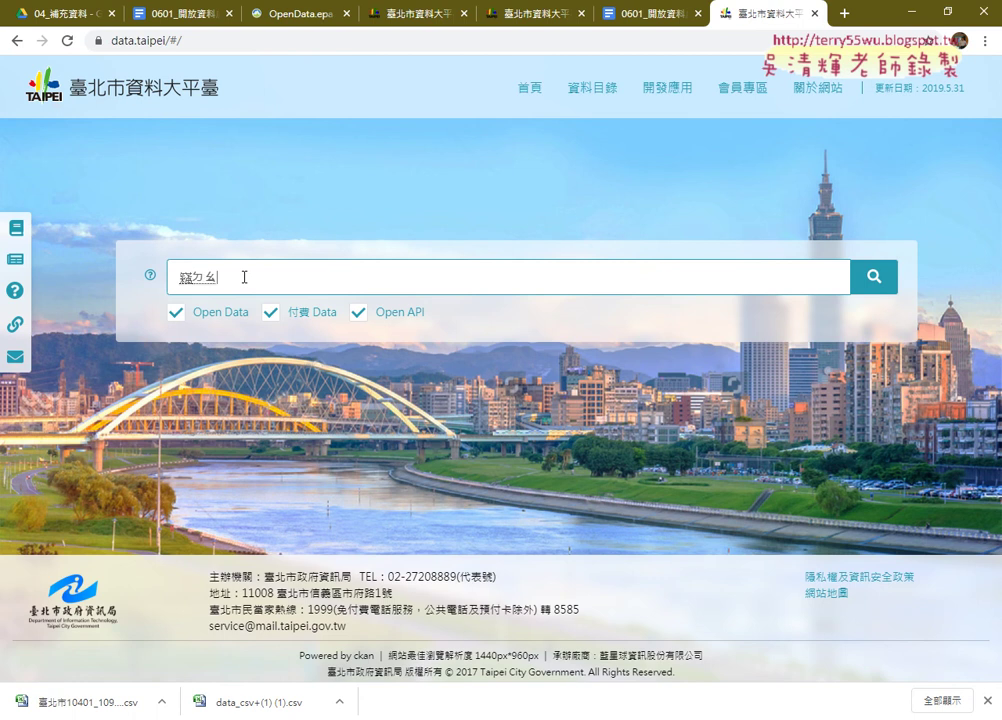